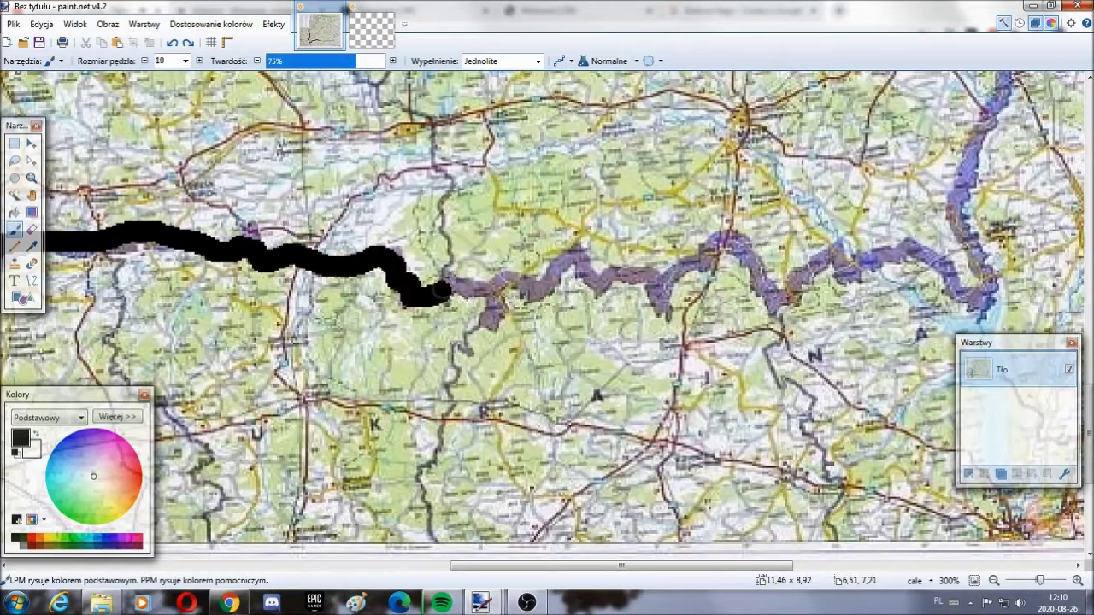
# Trace the southern and southeastern border of Belarus on the map with the black 10-pixel Paintbrush.
pyautogui.moveTo(647, 565); pyautogui.dragTo(733, 567)
pyautogui.scroll(3, 411, 453)
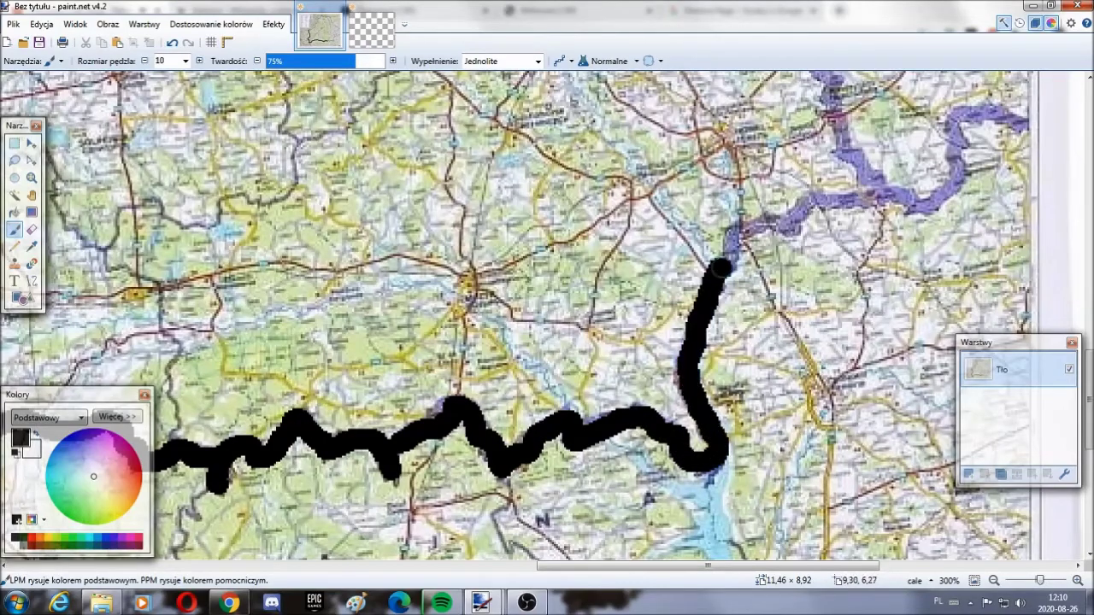
pyautogui.scroll(-3, 771, 521)
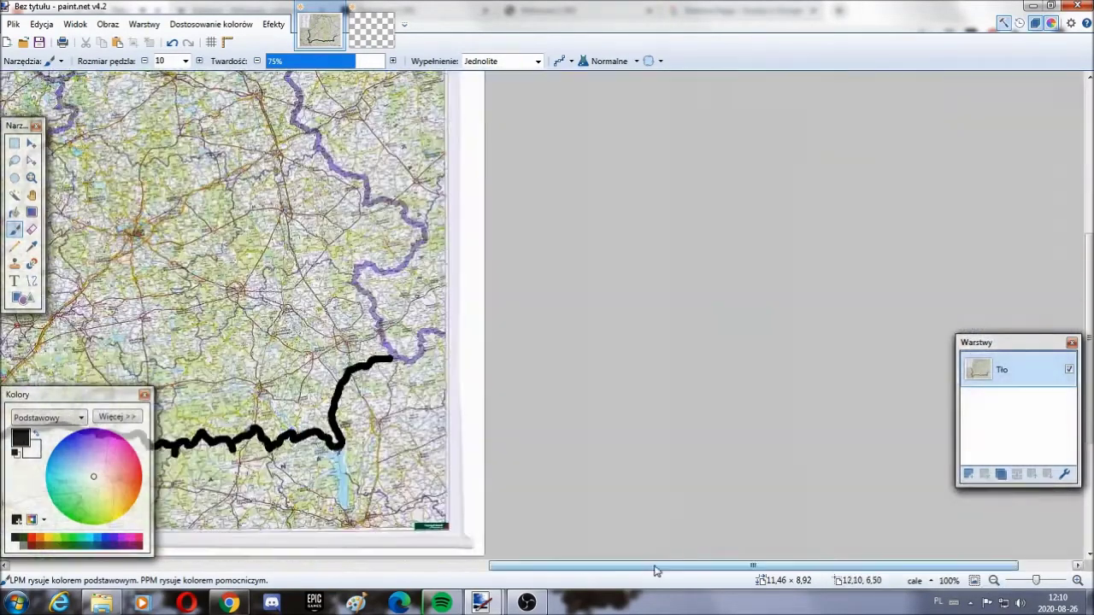
pyautogui.moveTo(657, 568); pyautogui.dragTo(510, 568)
pyautogui.scroll(1, 686, 442)
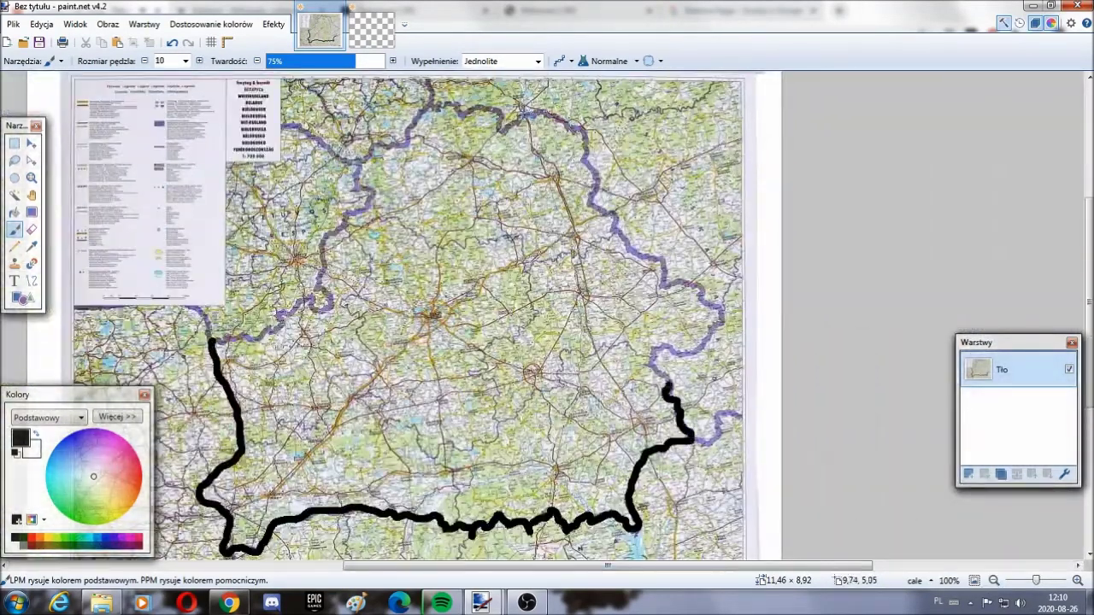
# Continue the black brush outline northwards along the country's eastern border.
pyautogui.scroll(2, 778, 474)
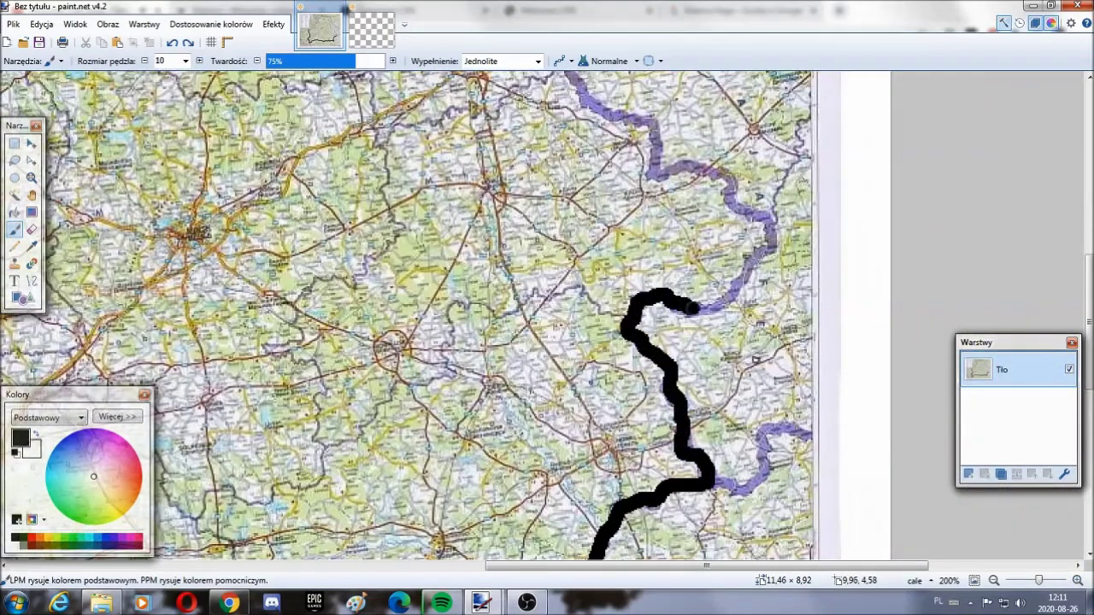
pyautogui.moveTo(656, 171); pyautogui.dragTo(655, 172)
pyautogui.scroll(3, 654, 174)
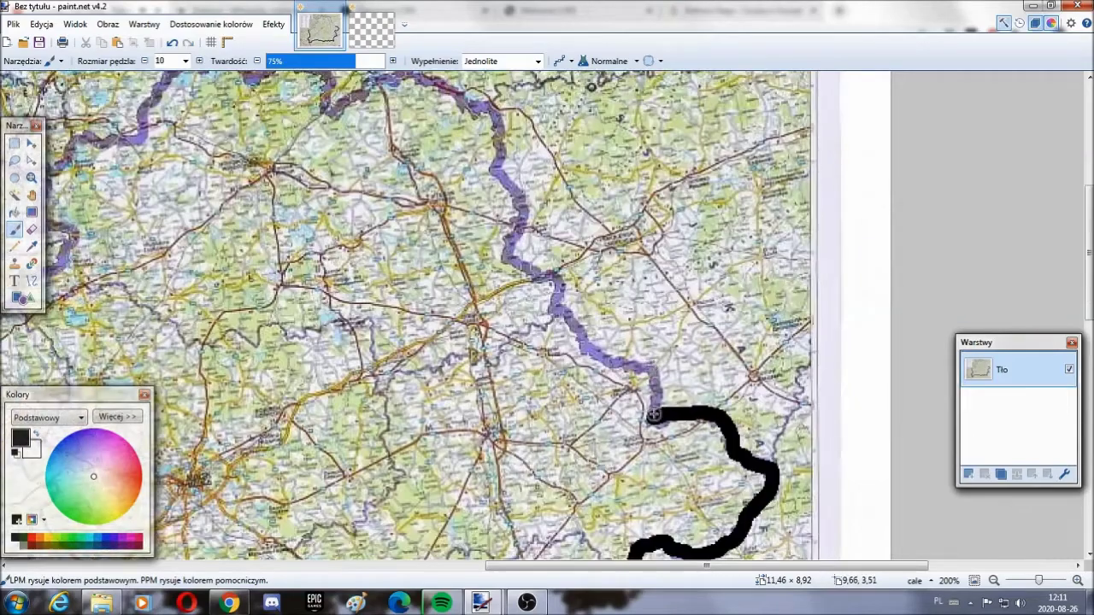
pyautogui.moveTo(521, 205); pyautogui.dragTo(498, 171)
pyautogui.scroll(3, 499, 171)
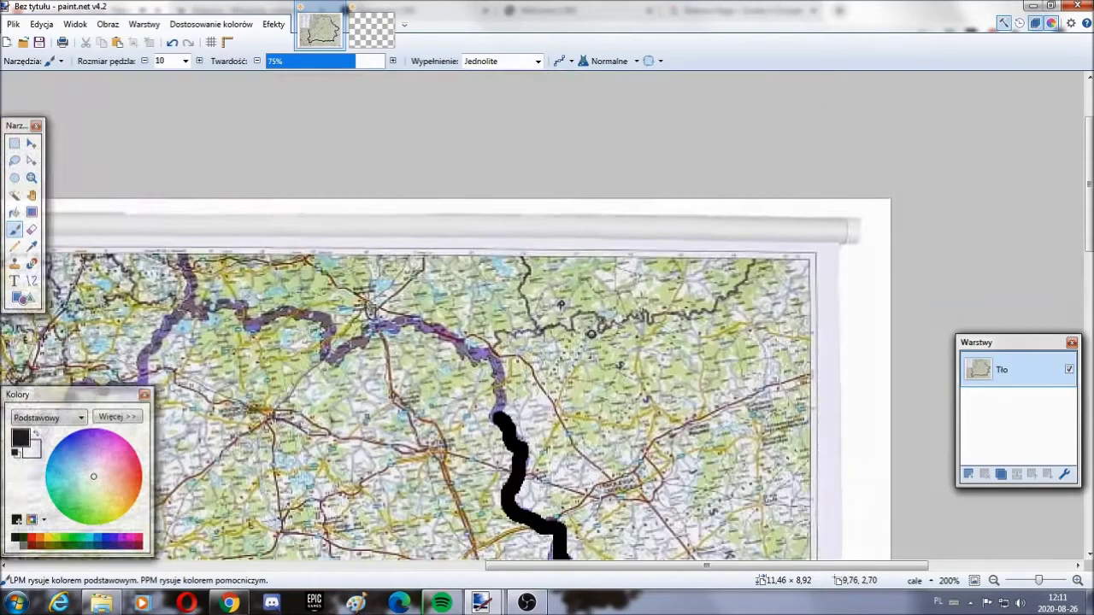
# Trace the northern and northwestern border in black and close the outline at the start of the western border.
pyautogui.hscroll(-3, 504, 183)
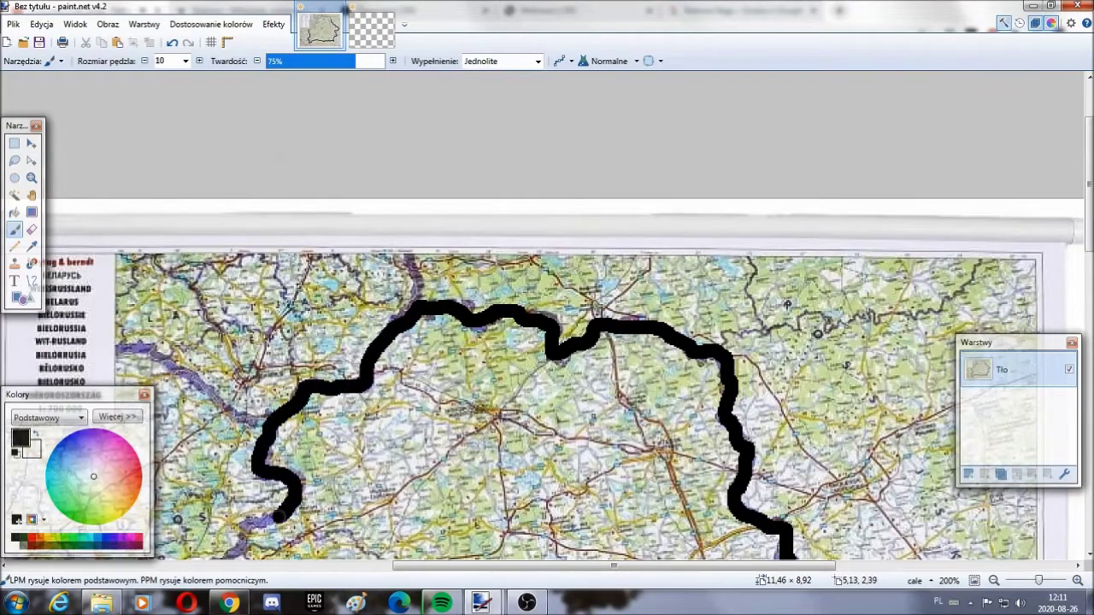
pyautogui.scroll(-5, 279, 517)
pyautogui.scroll(2, 287, 496)
pyautogui.hscroll(-4, 291, 476)
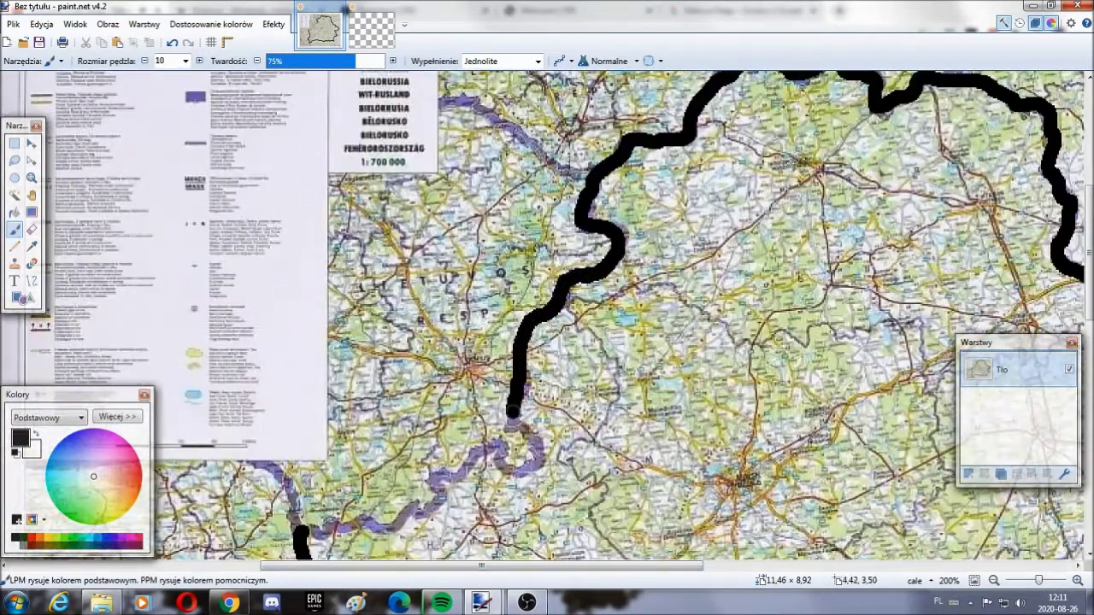
pyautogui.moveTo(333, 536); pyautogui.dragTo(308, 533)
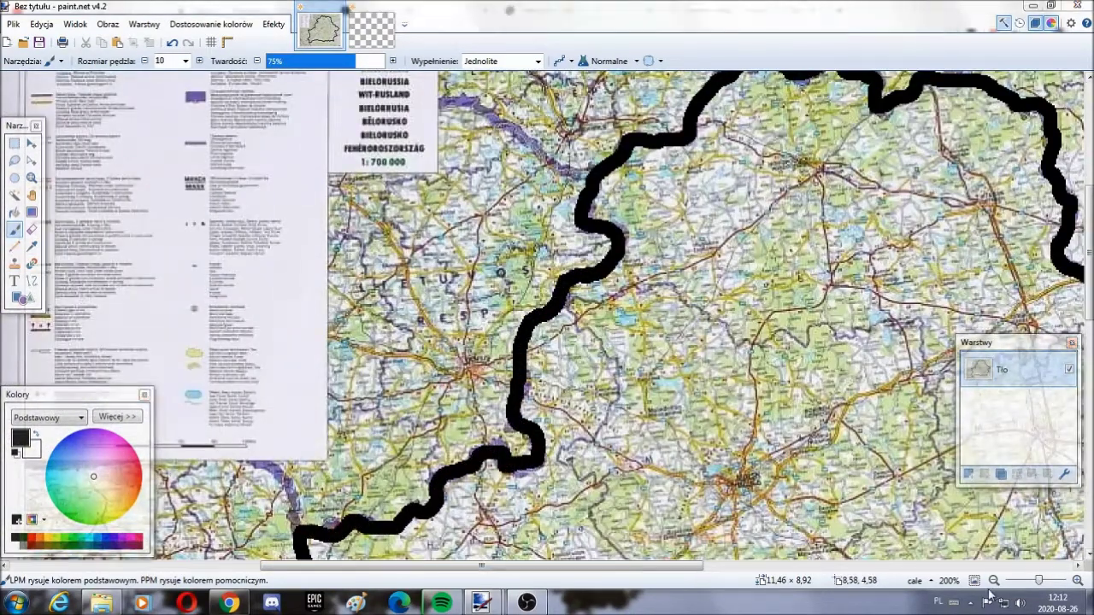
# Select the complete black country outline on the map with the Magic Wand at 50% tolerance.
pyautogui.click(994, 582)
pyautogui.click(994, 581)
pyautogui.click(994, 581)
pyautogui.click(14, 196)
pyautogui.click(560, 390)
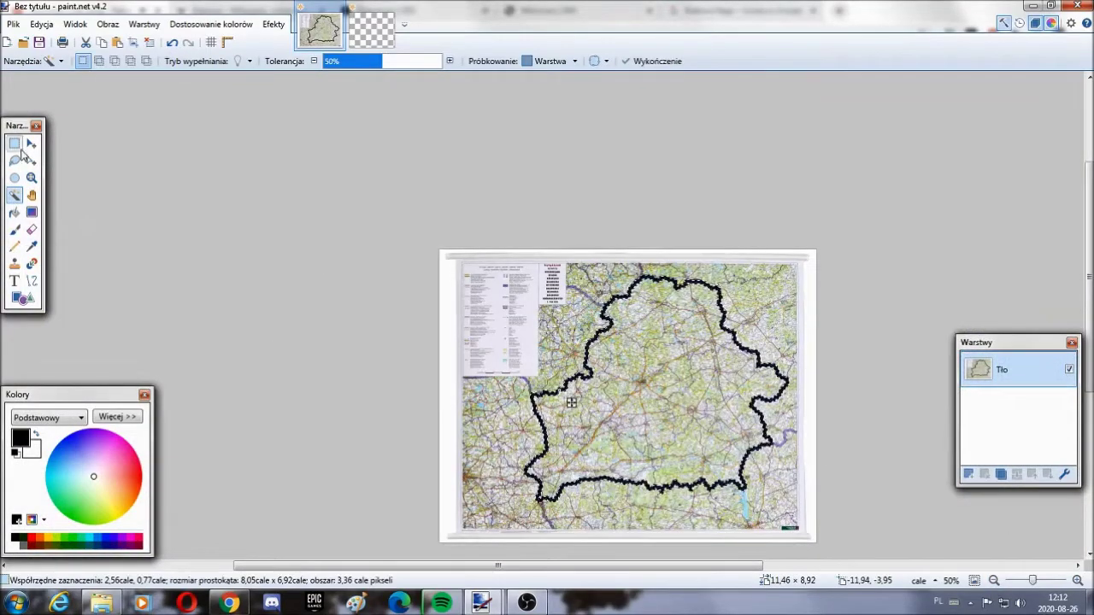
# Transfer the selected outline to a new layer, clear the selection and delete the Tło map layer.
pyautogui.press('m')
pyautogui.hotkey('ctrl', 'shift', 'n')
pyautogui.click(14, 144)
pyautogui.click(342, 402)
pyautogui.click(1008, 406)
pyautogui.click(984, 474)
# Select the black outline on the Warstwa 2 layer with the Magic Wand and copy it.
pyautogui.doubleClick(1077, 581)
pyautogui.click(1078, 581)
pyautogui.click(996, 582)
pyautogui.click(996, 582)
pyautogui.click(997, 583)
pyautogui.moveTo(669, 565)
pyautogui.mouseDown()
pyautogui.moveTo(715, 578)
pyautogui.moveTo(685, 574)
pyautogui.mouseUp()
pyautogui.click(15, 195)
pyautogui.click(1078, 581)
pyautogui.click(496, 354)
pyautogui.click(31, 143)
pyautogui.click(42, 24)
pyautogui.click(63, 99)
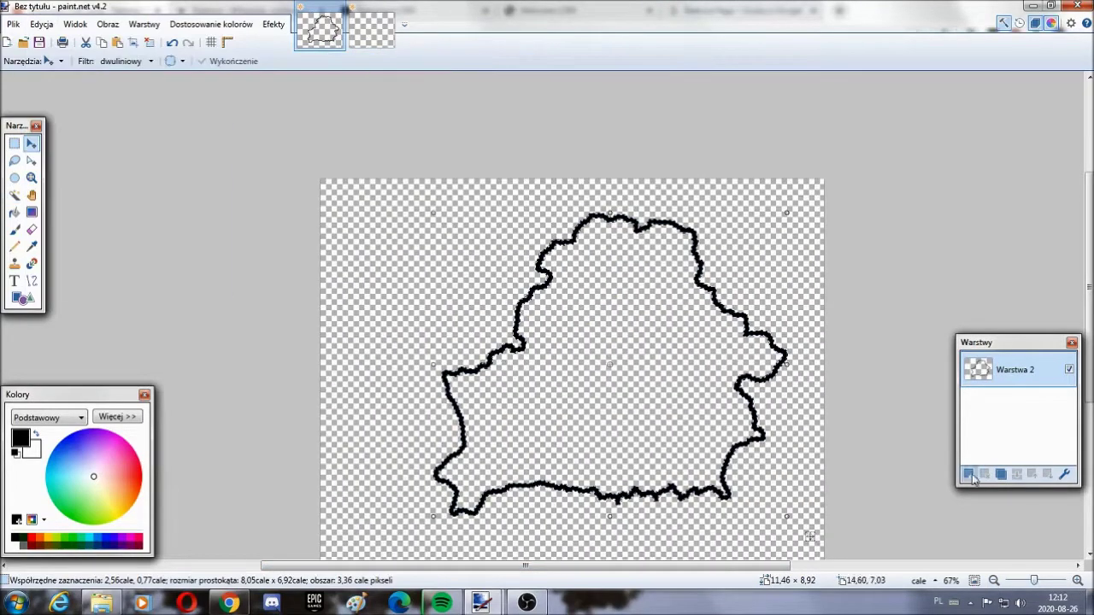
# Paste the outline copy onto a new layer, shift it slightly downwards and clear the selection.
pyautogui.click(968, 474)
pyautogui.click(42, 24)
pyautogui.click(63, 135)
pyautogui.click(14, 143)
pyautogui.click(31, 144)
pyautogui.moveTo(647, 399); pyautogui.dragTo(647, 406)
pyautogui.click(14, 143)
pyautogui.click(149, 128)
pyautogui.click(273, 25)
pyautogui.moveTo(301, 75)
pyautogui.click(402, 107)
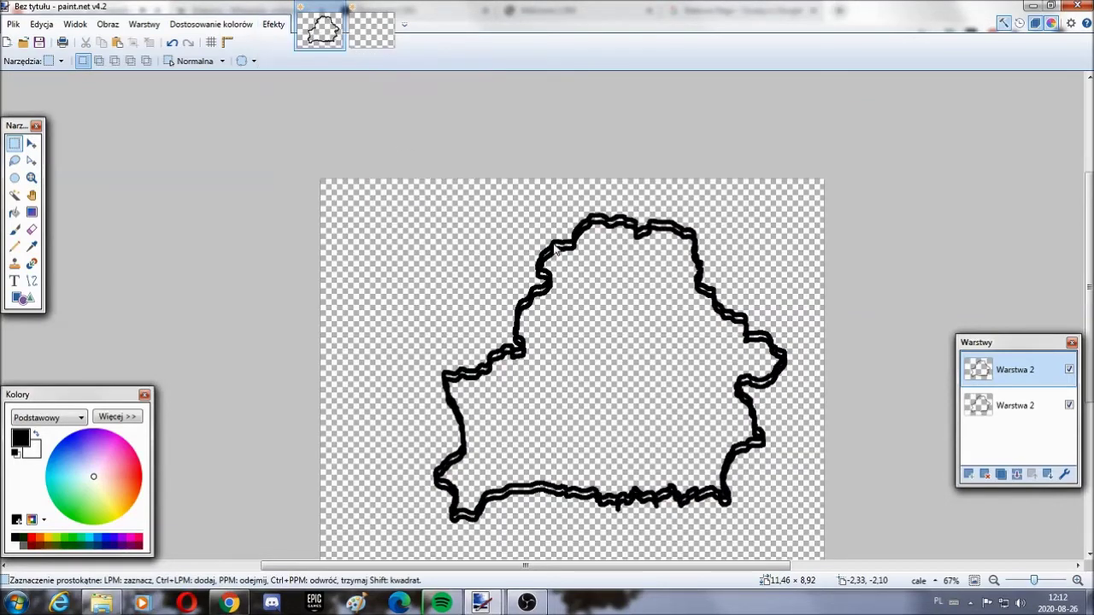
pyautogui.moveTo(19, 257); pyautogui.dragTo(47, 257)
pyautogui.click(214, 290)
# Apply the Rozbłysk effect to the upper outline layer with radius 19, brightness -100 and reduced contrast.
pyautogui.click(275, 28)
pyautogui.moveTo(296, 59)
pyautogui.click(393, 60)
pyautogui.moveTo(497, 223); pyautogui.dragTo(318, 207)
pyautogui.moveTo(343, 278); pyautogui.dragTo(260, 277)
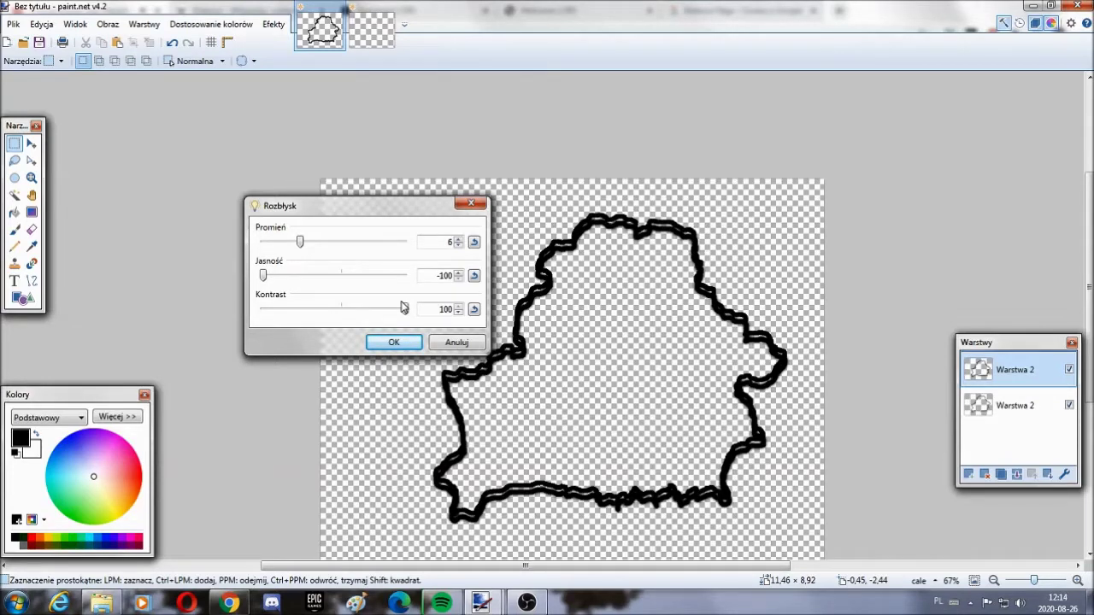
pyautogui.moveTo(267, 246); pyautogui.dragTo(401, 249)
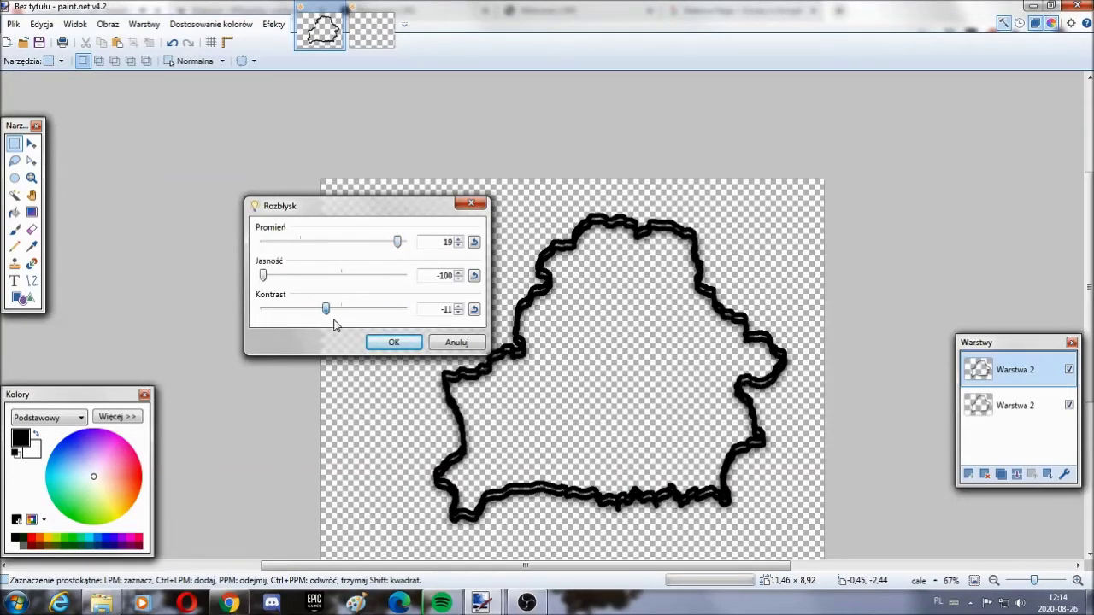
pyautogui.click(393, 342)
# Blur the shifted outline copy on the upper layer so it forms a soft shadow.
pyautogui.click(273, 24)
pyautogui.moveTo(330, 112)
pyautogui.click(478, 130)
pyautogui.moveTo(441, 293); pyautogui.dragTo(464, 295)
pyautogui.click(572, 327)
pyautogui.scroll(-2, 466, 473)
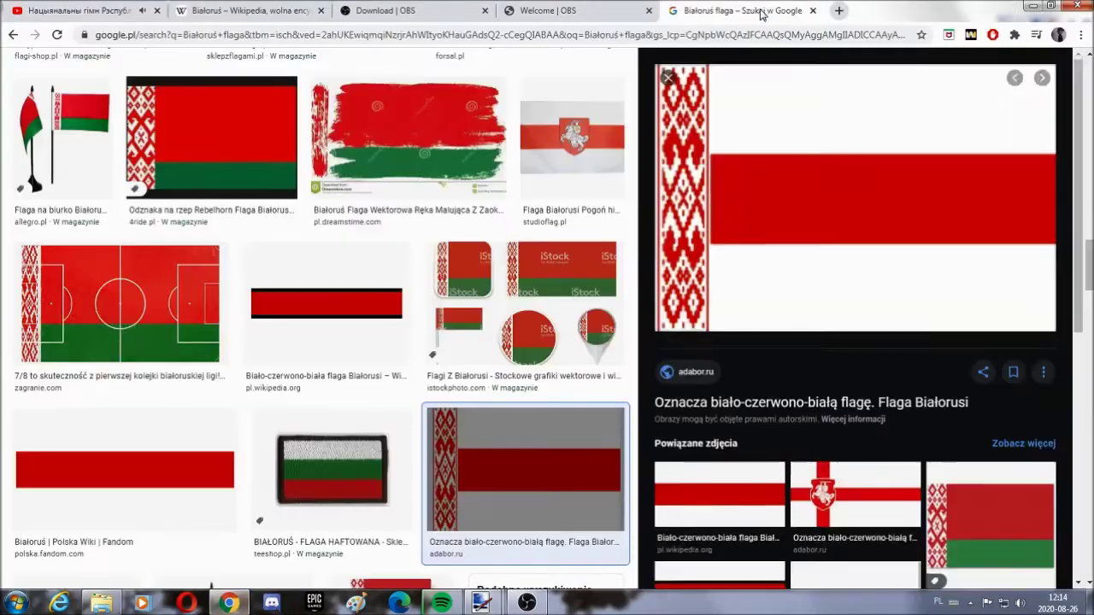
# Switch to Chrome and copy a plain white-red-white Belarus flag image from the Google image results.
pyautogui.scroll(-5, 850, 216)
pyautogui.scroll(5, 850, 215)
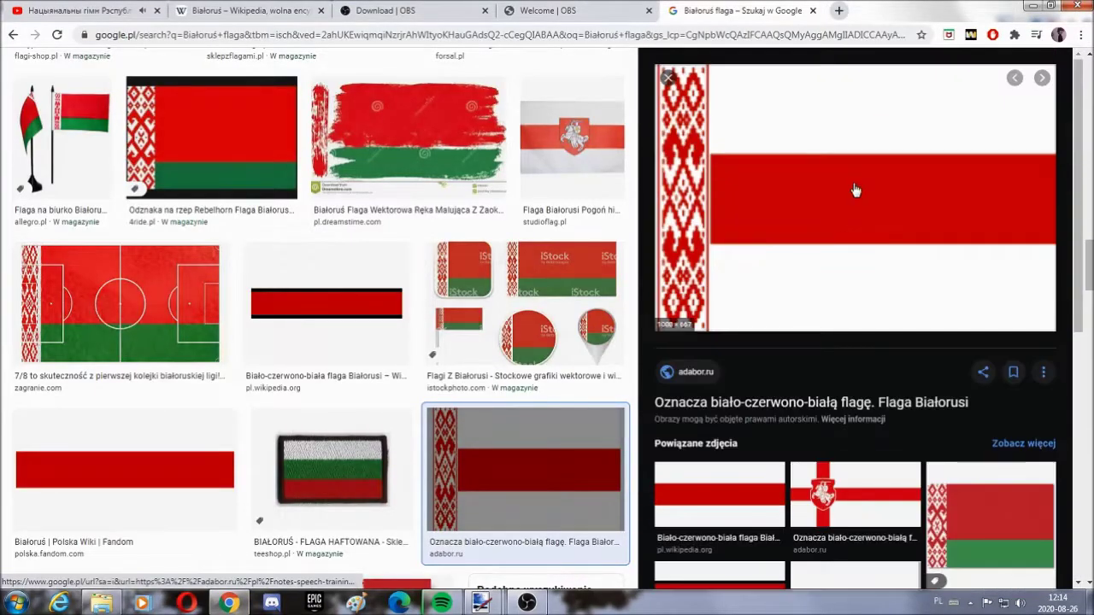
pyautogui.rightClick(851, 182)
pyautogui.click(878, 319)
pyautogui.click(482, 602)
pyautogui.rightClick(868, 186)
pyautogui.click(197, 492)
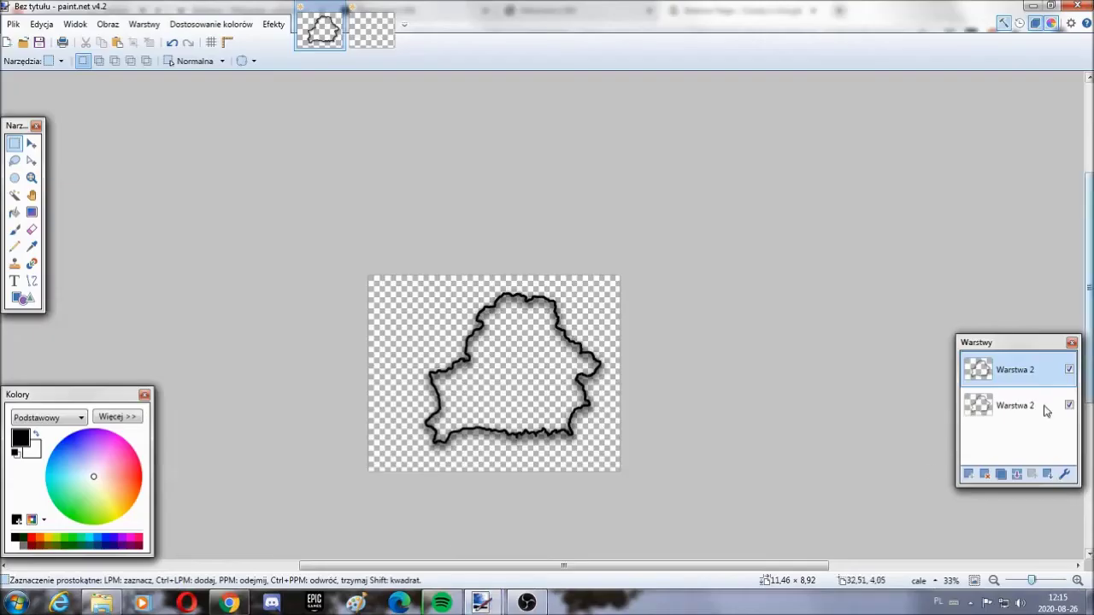
# Paste the flag into paint.net as a new layer, then enlarge, tilt and position it over the country outline.
pyautogui.click(53, 29)
pyautogui.click(54, 132)
pyautogui.moveTo(425, 310); pyautogui.dragTo(488, 377)
pyautogui.moveTo(540, 395); pyautogui.dragTo(935, 508)
pyautogui.moveTo(923, 468); pyautogui.dragTo(717, 444)
pyautogui.click(15, 143)
pyautogui.moveTo(397, 277); pyautogui.dragTo(406, 281)
pyautogui.click(1015, 441)
pyautogui.click(14, 196)
pyautogui.click(391, 317)
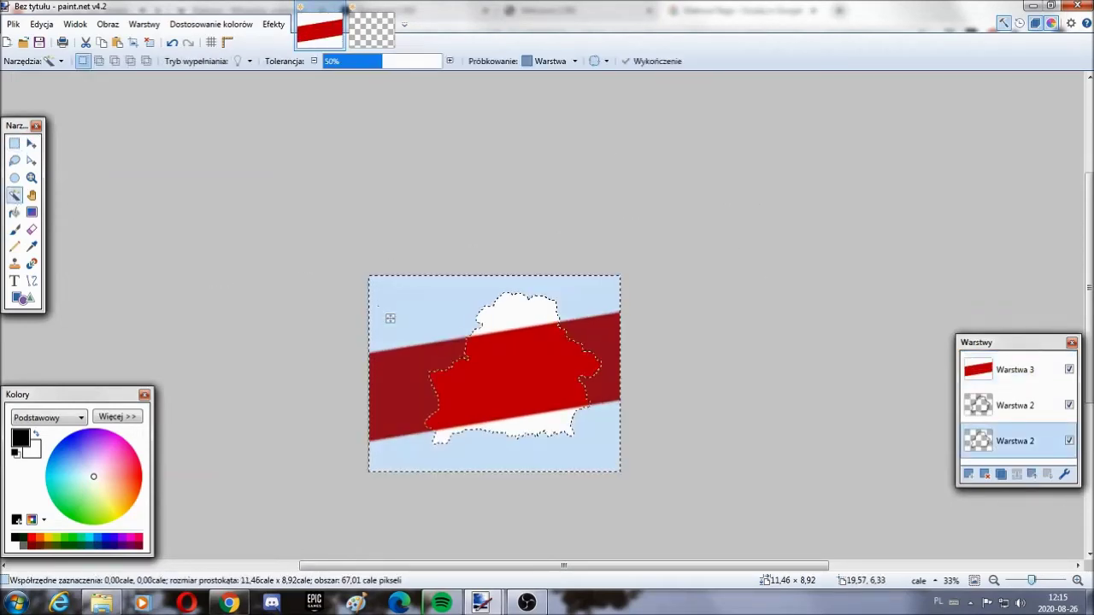
pyautogui.click(1078, 580)
pyautogui.click(1077, 580)
pyautogui.click(994, 580)
pyautogui.click(994, 580)
pyautogui.hotkey('ctrl', 'z')
pyautogui.hotkey('ctrl', 'z')
pyautogui.hotkey('ctrl', 'z')
# Scale the tilted flag down so its red stripe runs narrower across the country outline.
pyautogui.moveTo(769, 466); pyautogui.dragTo(553, 421)
pyautogui.hotkey('ctrl', 'y')
pyautogui.click(14, 143)
# Use a Magic Wand selection made on the lowest Warstwa 2 layer to delete the flag parts outside the country shape on Warstwa 3.
pyautogui.click(1032, 441)
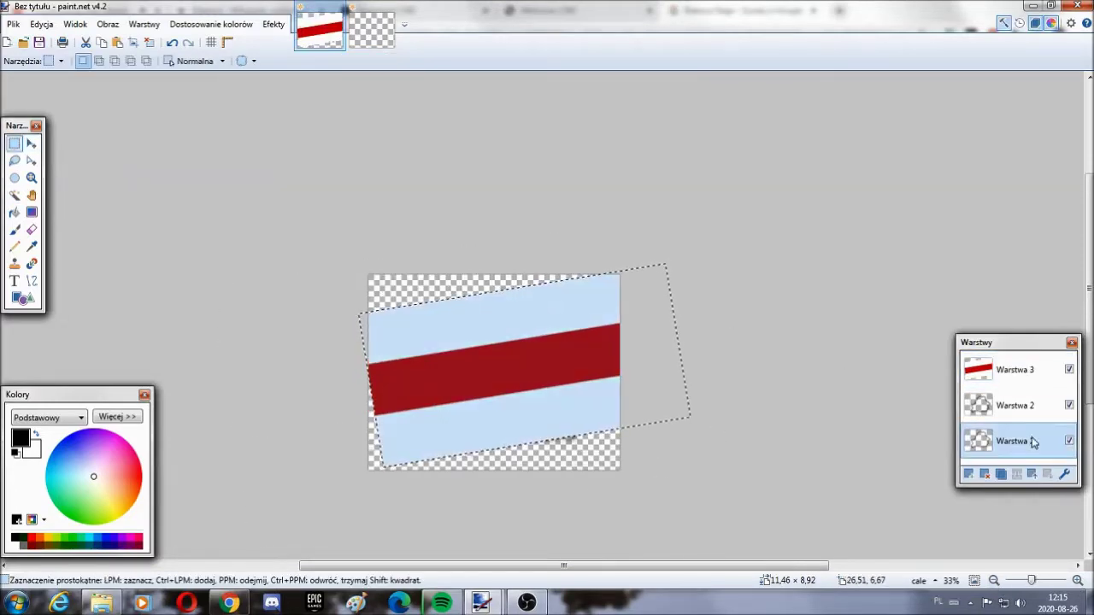
pyautogui.click(15, 196)
pyautogui.click(495, 304)
pyautogui.hotkey('ctrl', 'i')
pyautogui.click(1004, 371)
pyautogui.press('Delete')
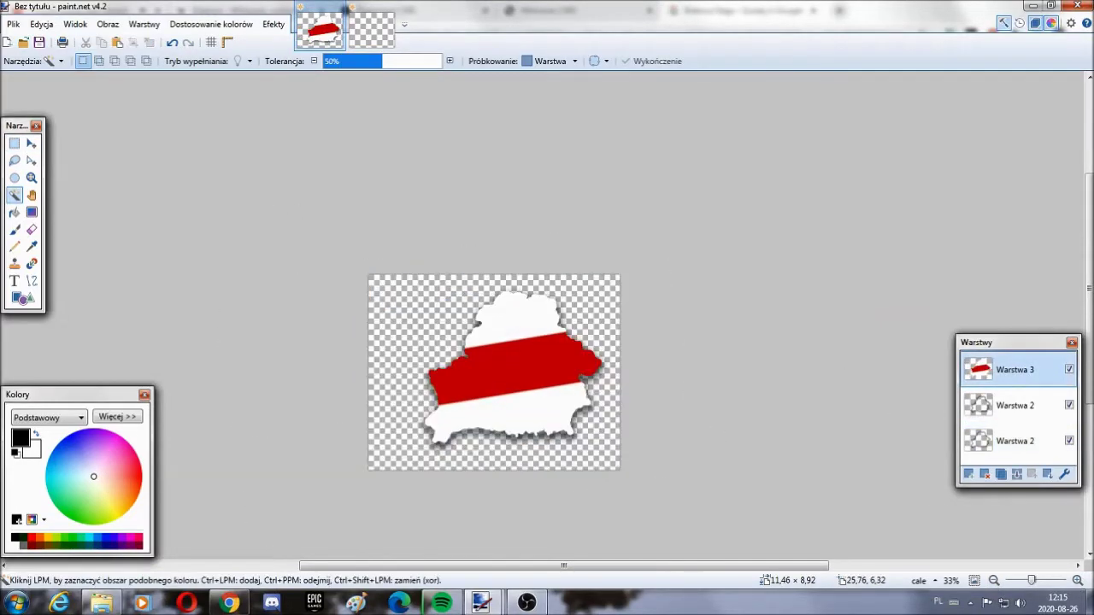
# Select the area inside the country outline on the lowest layer with the Magic Wand and add a new layer.
pyautogui.click(1078, 580)
pyautogui.click(1078, 580)
pyautogui.click(994, 443)
pyautogui.click(574, 397)
pyautogui.click(1078, 580)
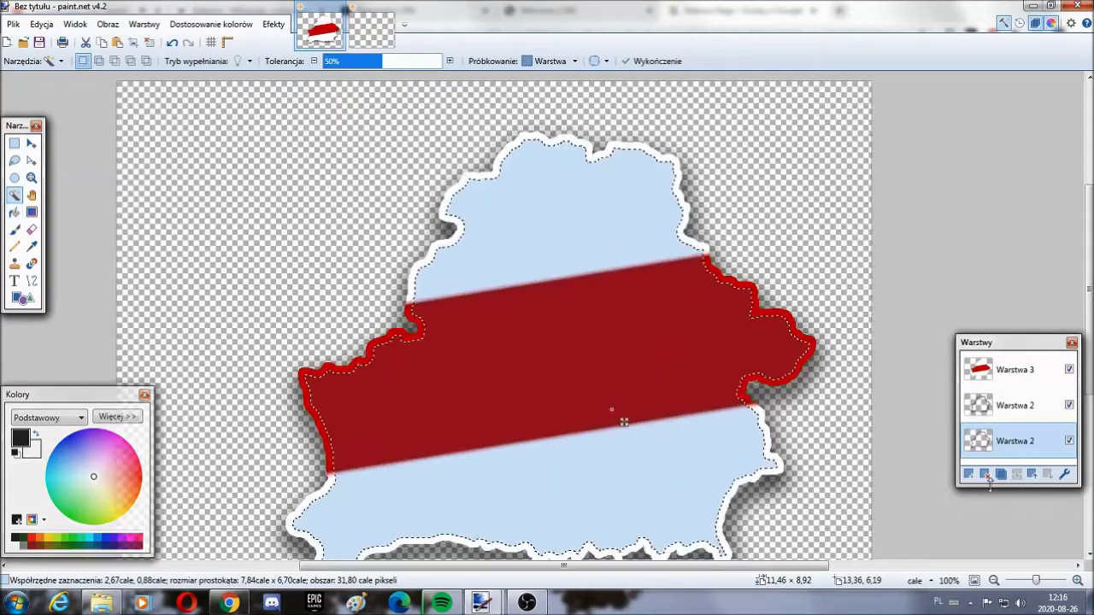
pyautogui.click(969, 475)
# Set the primary colour to red EF0000 and choose the Line/Curve tool for the new layer.
pyautogui.scroll(-3, 547, 342)
pyautogui.click(14, 230)
pyautogui.scroll(2, 545, 391)
pyautogui.click(116, 416)
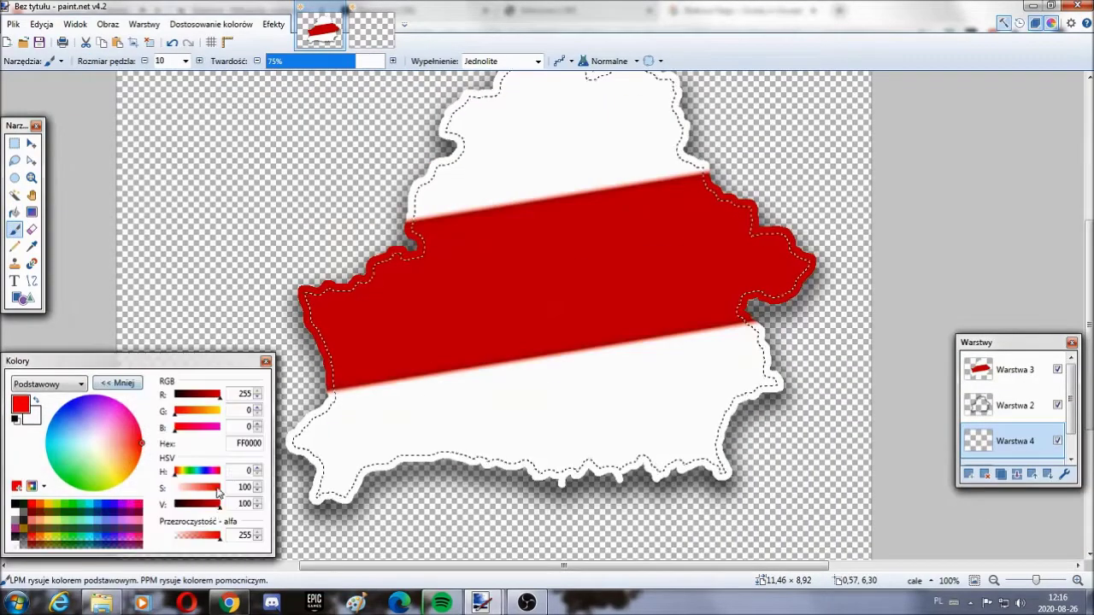
pyautogui.hotkey('ctrl', '+')
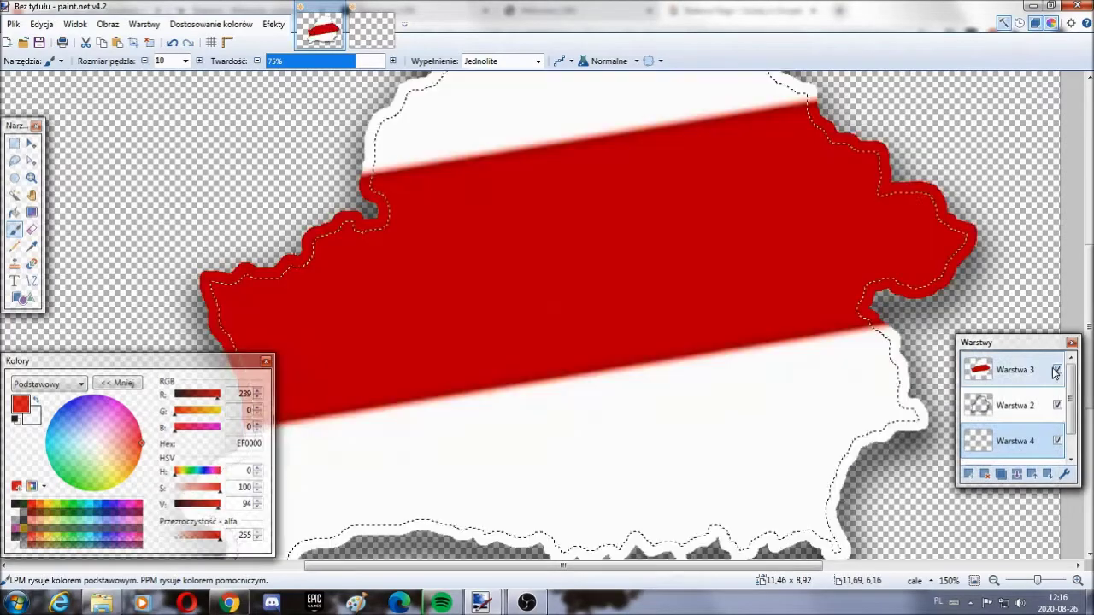
pyautogui.click(32, 281)
pyautogui.moveTo(414, 174); pyautogui.dragTo(817, 51)
pyautogui.click(1058, 370)
pyautogui.click(1058, 370)
pyautogui.scroll(1, 710, 264)
pyautogui.moveTo(994, 449); pyautogui.dragTo(996, 368)
pyautogui.moveTo(771, 153); pyautogui.dragTo(806, 186)
pyautogui.hotkey('ctrl', 'z')
pyautogui.hotkey('ctrl', 'z')
pyautogui.moveTo(1040, 454); pyautogui.dragTo(1029, 369)
pyautogui.hotkey('ctrl', 'z')
pyautogui.hotkey('ctrl', 'z')
pyautogui.hotkey('ctrl', 'z')
pyautogui.hotkey('ctrl', 'z')
# Move Warstwa 4 to the top of the layers and draw red lines along the stripe's upper and lower edges.
pyautogui.moveTo(1016, 442); pyautogui.dragTo(1009, 368)
pyautogui.moveTo(371, 255)
pyautogui.mouseDown()
pyautogui.moveTo(447, 247)
pyautogui.moveTo(757, 151)
pyautogui.moveTo(808, 180)
pyautogui.mouseUp()
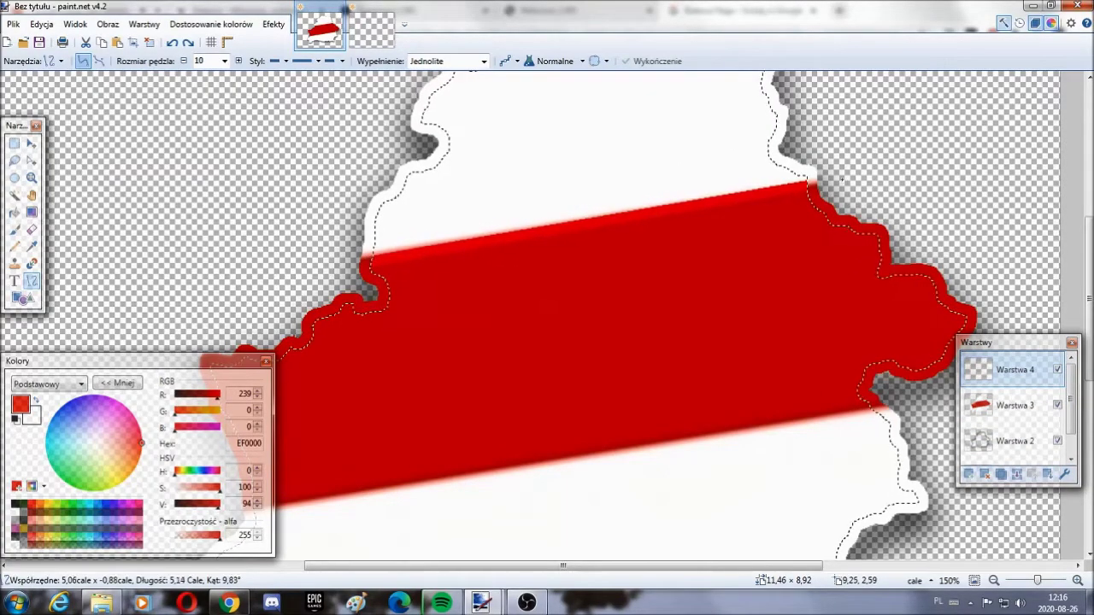
pyautogui.click(992, 580)
pyautogui.moveTo(341, 363); pyautogui.dragTo(773, 291)
# Fill the area between the two lines on Warstwa 4 with red and undo any stray fill.
pyautogui.click(15, 212)
pyautogui.click(535, 273)
pyautogui.click(159, 228)
pyautogui.hotkey('ctrl', 'z')
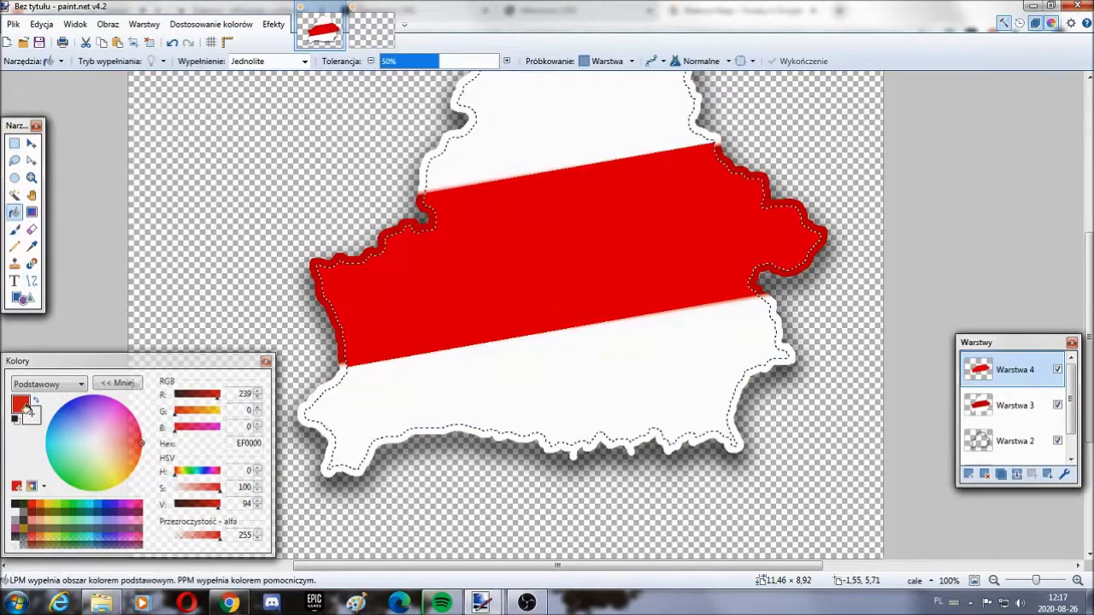
# Set the primary colour to white FFFFFF and fill the selected areas below and above the red stripe.
pyautogui.click(16, 513)
pyautogui.click(609, 382)
pyautogui.click(530, 103)
# Hide the pasted flag layer Warstwa 3 and delete it.
pyautogui.click(1057, 405)
pyautogui.scroll(-2, 513, 287)
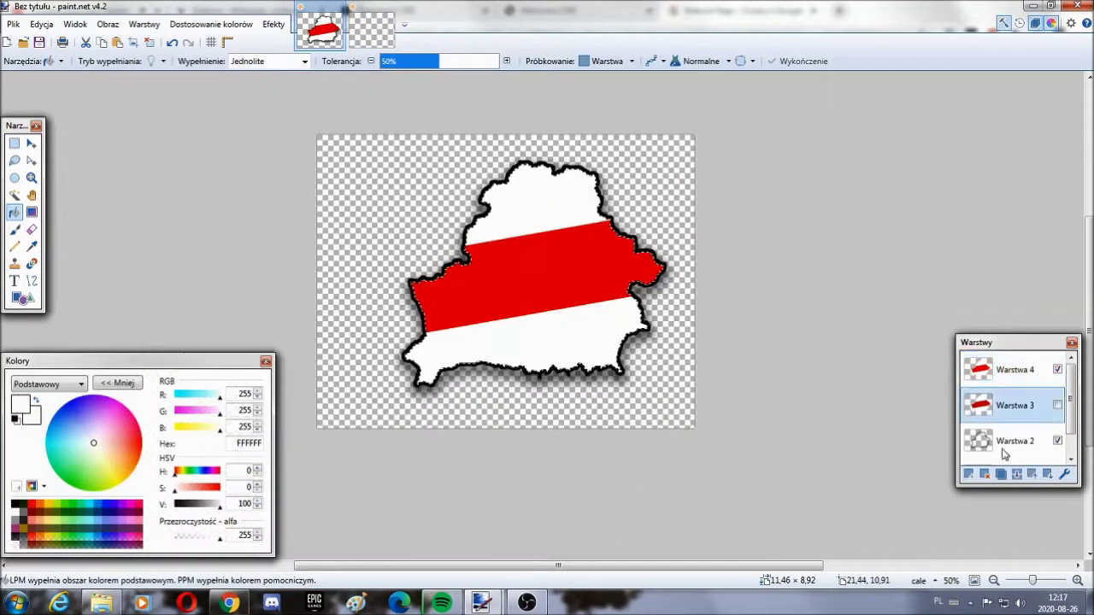
pyautogui.click(1016, 411)
pyautogui.click(985, 474)
# Clear the selection and move Warstwa 4 between the two Warstwa 2 outline layers.
pyautogui.click(993, 376)
pyautogui.scroll(1, 530, 274)
pyautogui.click(16, 144)
pyautogui.click(427, 248)
pyautogui.moveTo(994, 372); pyautogui.dragTo(993, 412)
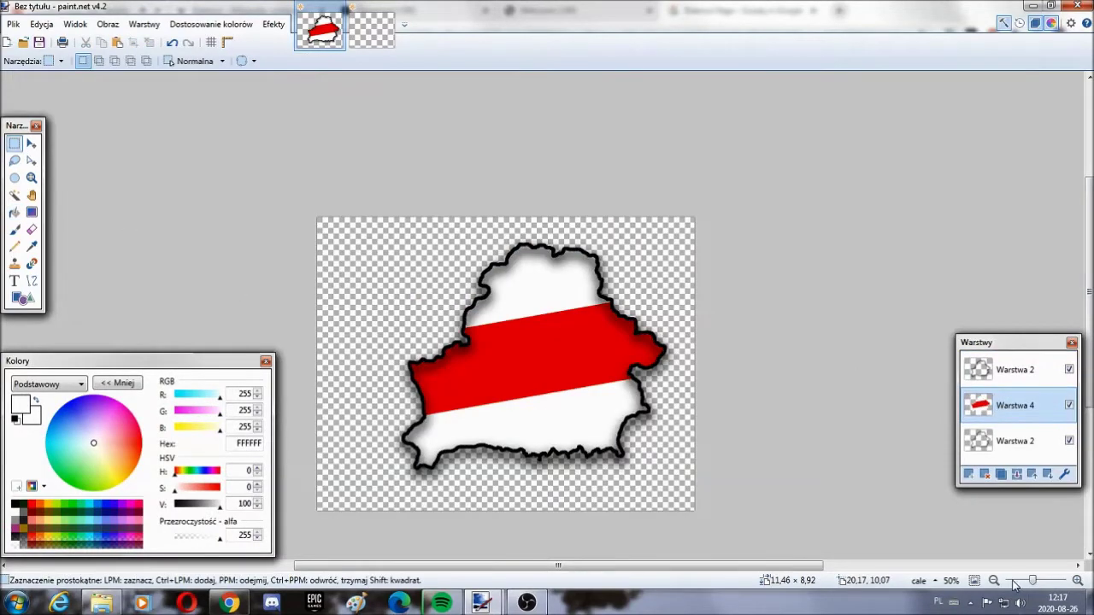
# Apply the Rozbłysk effect to Warstwa 4 with radius 1, brightness -100 and contrast 100.
pyautogui.click(994, 581)
pyautogui.click(274, 24)
pyautogui.click(470, 96)
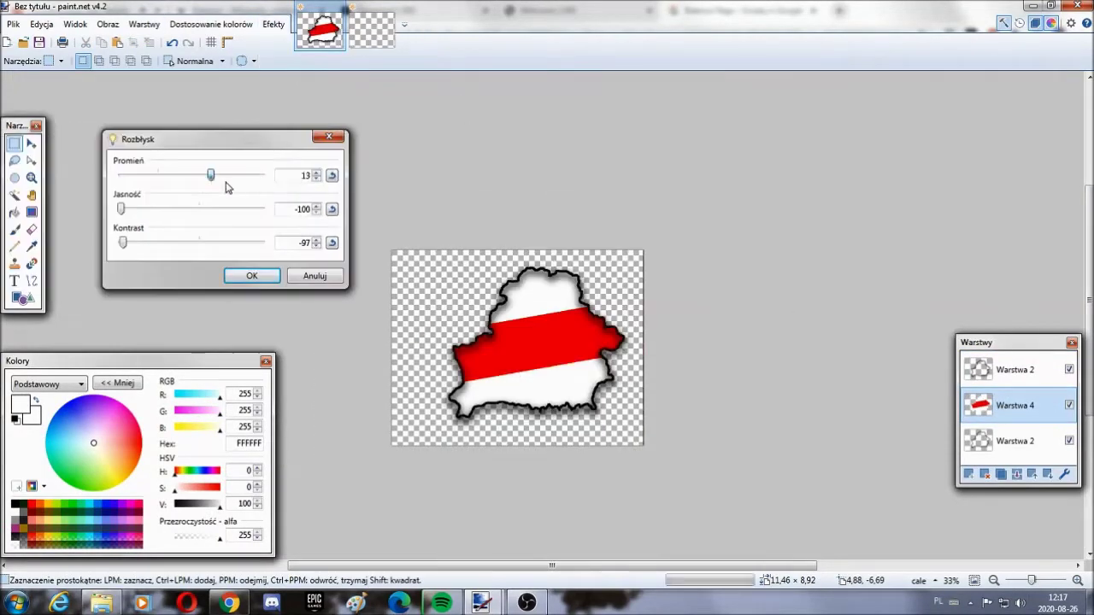
pyautogui.moveTo(259, 209); pyautogui.dragTo(120, 208)
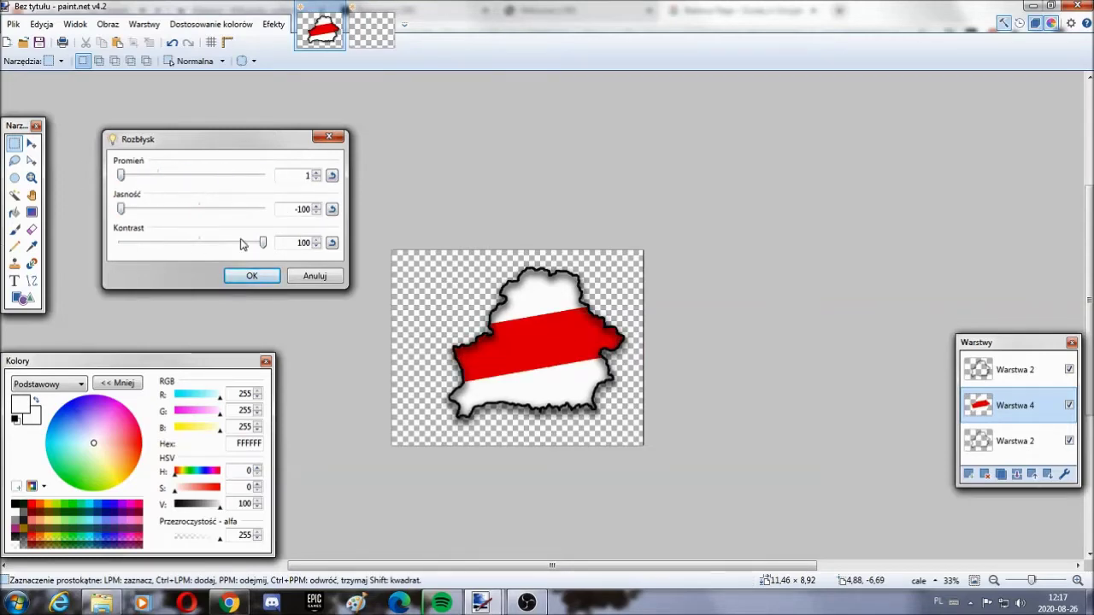
pyautogui.click(252, 276)
# Select the flag's red stripe on Warstwa 4 with the Magic Wand and sample its red as the primary colour.
pyautogui.click(1078, 581)
pyautogui.click(1077, 581)
pyautogui.click(31, 247)
pyautogui.click(1078, 582)
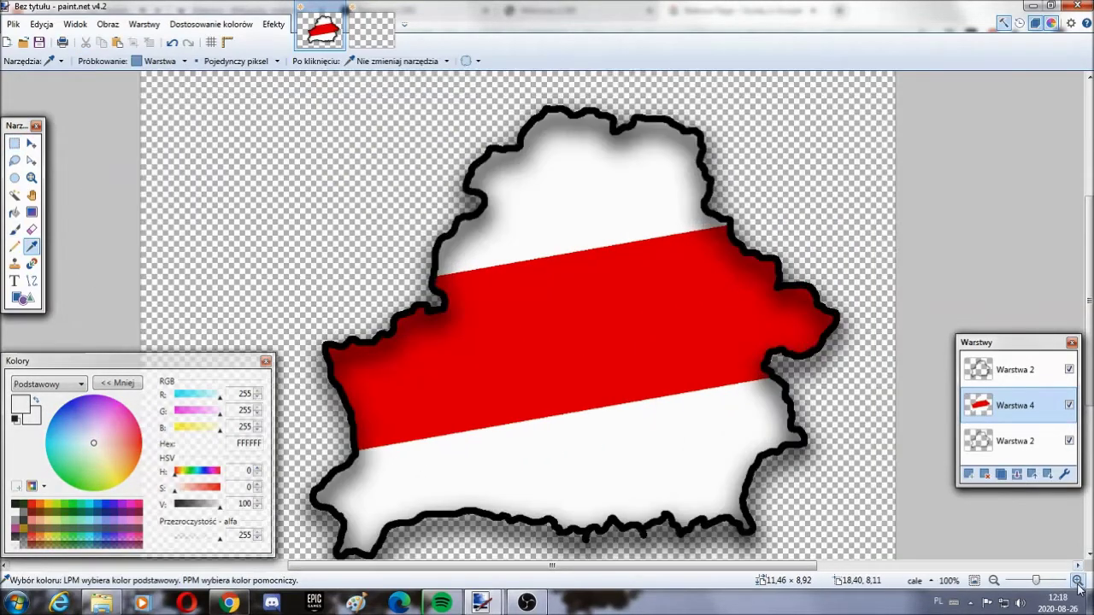
pyautogui.click(14, 196)
pyautogui.click(647, 390)
pyautogui.click(969, 474)
pyautogui.click(994, 442)
pyautogui.click(31, 247)
pyautogui.click(571, 350)
# Darken the primary colour to 910000, fill the stripe on the upper Warstwa 4 with it and clear the selection.
pyautogui.click(1000, 406)
pyautogui.moveTo(216, 508); pyautogui.dragTo(202, 509)
pyautogui.click(17, 212)
pyautogui.click(571, 376)
pyautogui.click(993, 581)
pyautogui.click(994, 581)
pyautogui.click(15, 144)
pyautogui.click(197, 195)
pyautogui.click(993, 581)
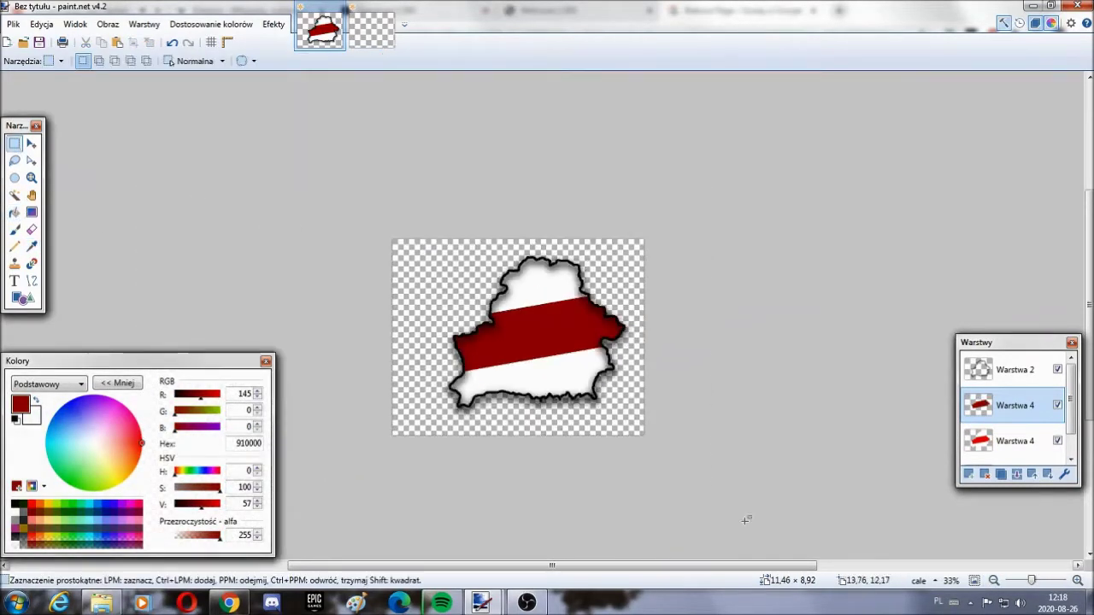
# Undo the dark red fill and fill the stripe with DB0000 instead.
pyautogui.press('f')
pyautogui.hotkey('ctrl', 'z')
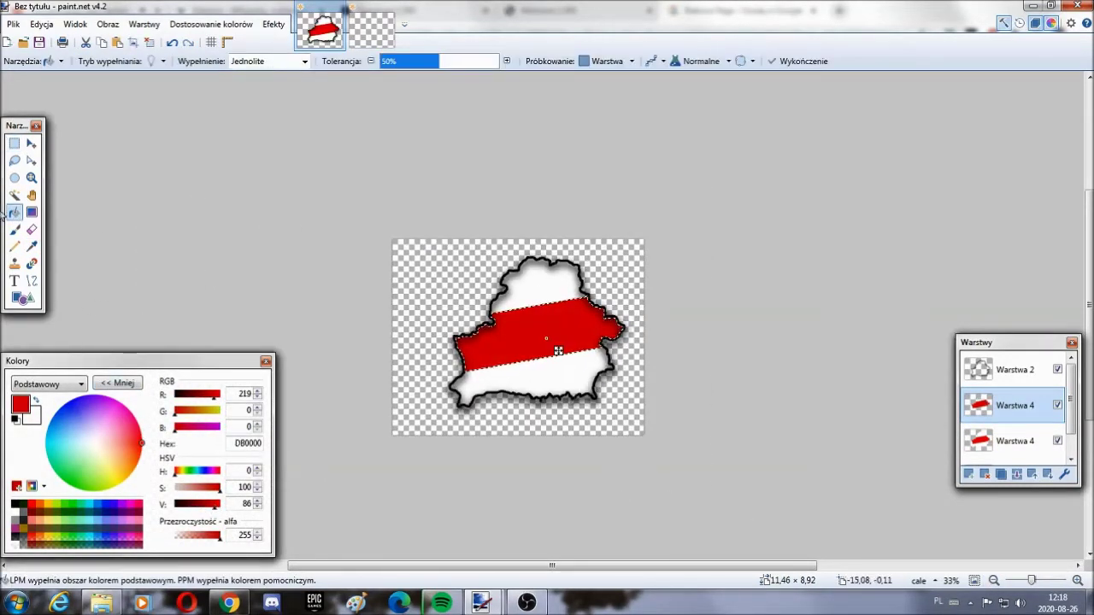
pyautogui.click(558, 351)
pyautogui.press('s')
pyautogui.press('s')
pyautogui.click(1078, 581)
pyautogui.click(1078, 581)
pyautogui.click(1078, 581)
pyautogui.click(994, 582)
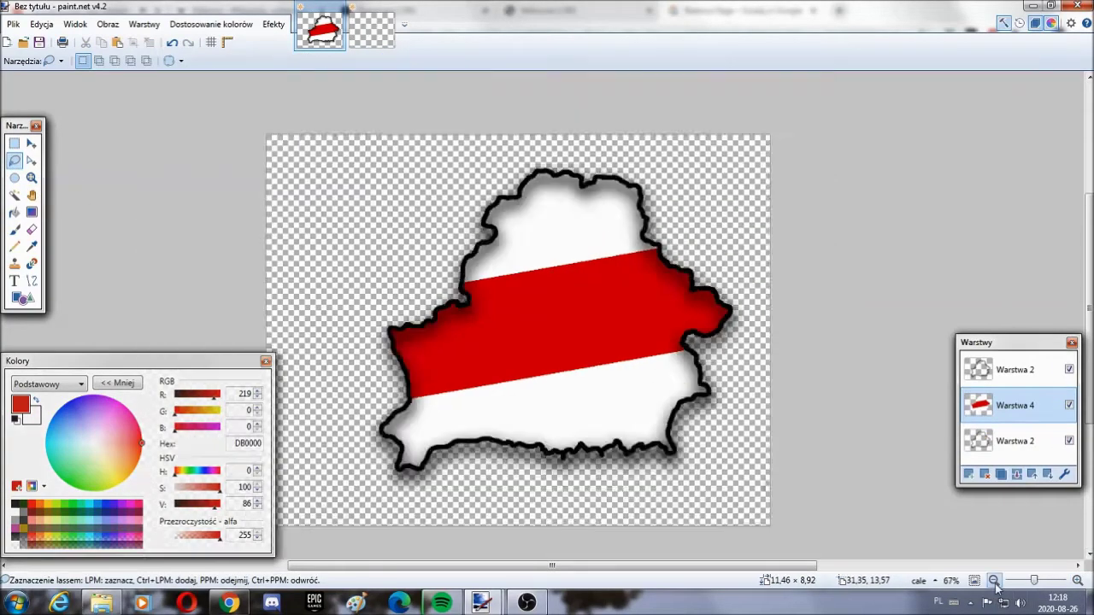
pyautogui.click(993, 582)
pyautogui.click(993, 582)
pyautogui.click(994, 582)
pyautogui.click(1078, 581)
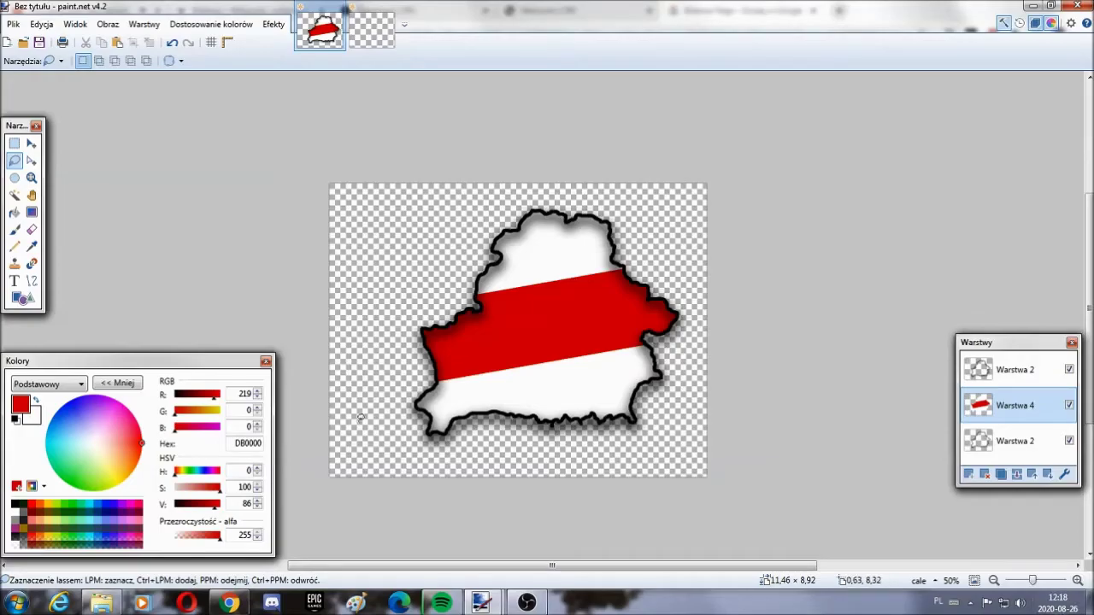
# Switch to Chrome and search Google Images for "Białoruska Republika Ludowa".
pyautogui.click(229, 602)
pyautogui.scroll(10, 334, 415)
pyautogui.moveTo(182, 77); pyautogui.dragTo(147, 85)
pyautogui.press('BackSpace')
pyautogui.write('ka Republika Lduowa')
pyautogui.press('Return')
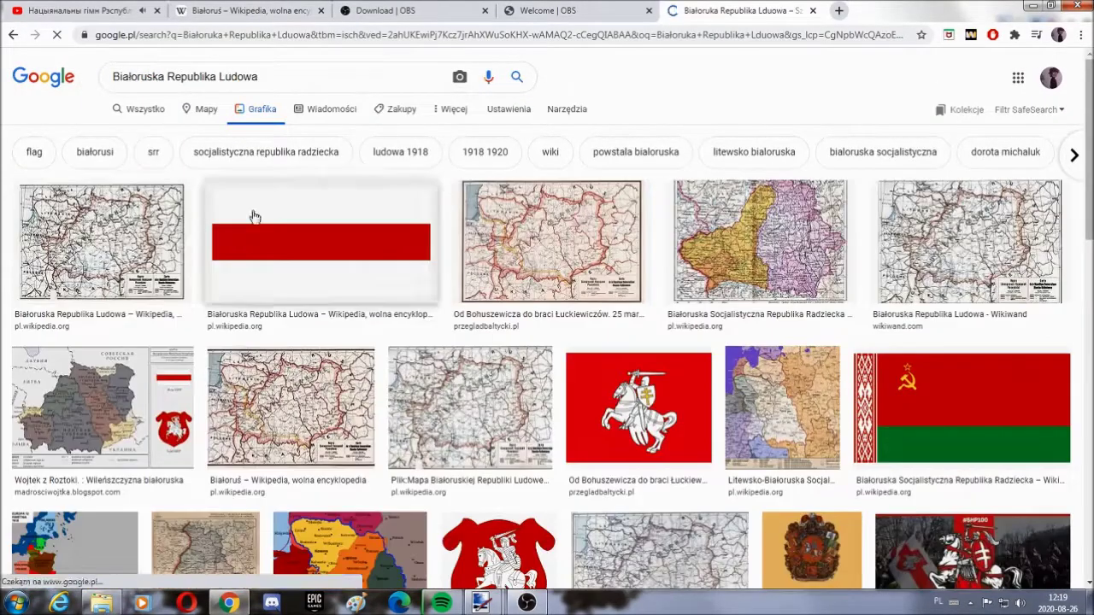
# Find the red shield emblem with the white mounted knight among the image results and copy its image.
pyautogui.click(117, 248)
pyautogui.scroll(3, 380, 349)
pyautogui.click(712, 145)
pyautogui.scroll(-5, 530, 507)
pyautogui.click(71, 472)
pyautogui.rightClick(874, 124)
pyautogui.click(923, 252)
# Switch to paint.net, paste the emblem onto a new layer and place it at the centre of the flag map.
pyautogui.click(484, 604)
pyautogui.click(403, 532)
pyautogui.click(968, 475)
pyautogui.click(41, 24)
pyautogui.click(60, 128)
pyautogui.moveTo(371, 218)
pyautogui.mouseDown()
pyautogui.moveTo(612, 371)
pyautogui.moveTo(589, 364)
pyautogui.mouseUp()
pyautogui.click(14, 145)
# Apply the Rozbłysk effect to the emblem layer with radius 3, brightness -100 and contrast 100.
pyautogui.click(274, 24)
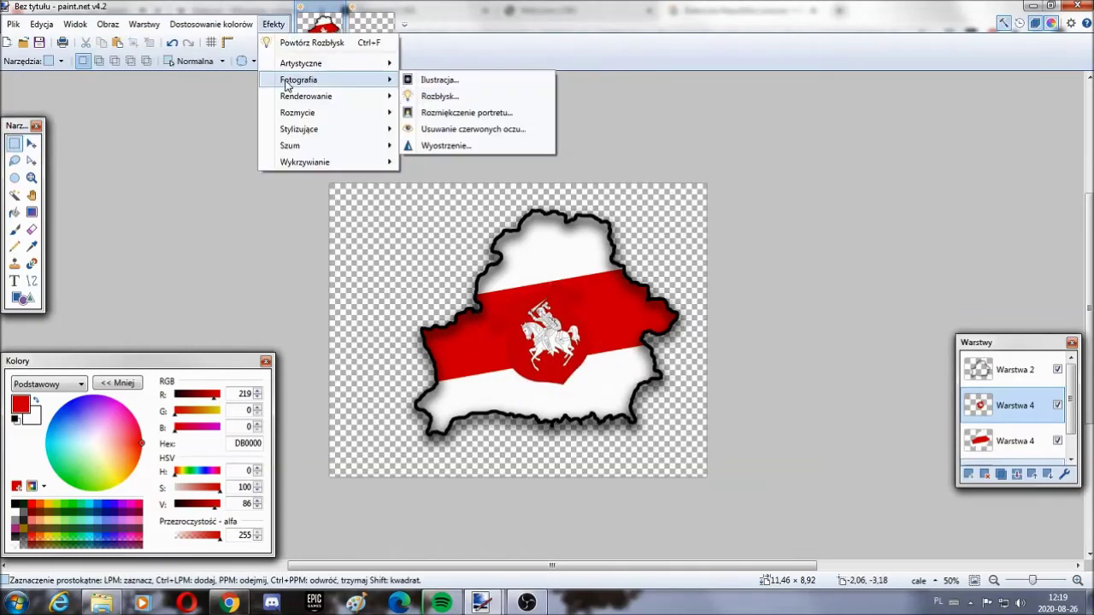
pyautogui.moveTo(294, 78)
pyautogui.click(436, 78)
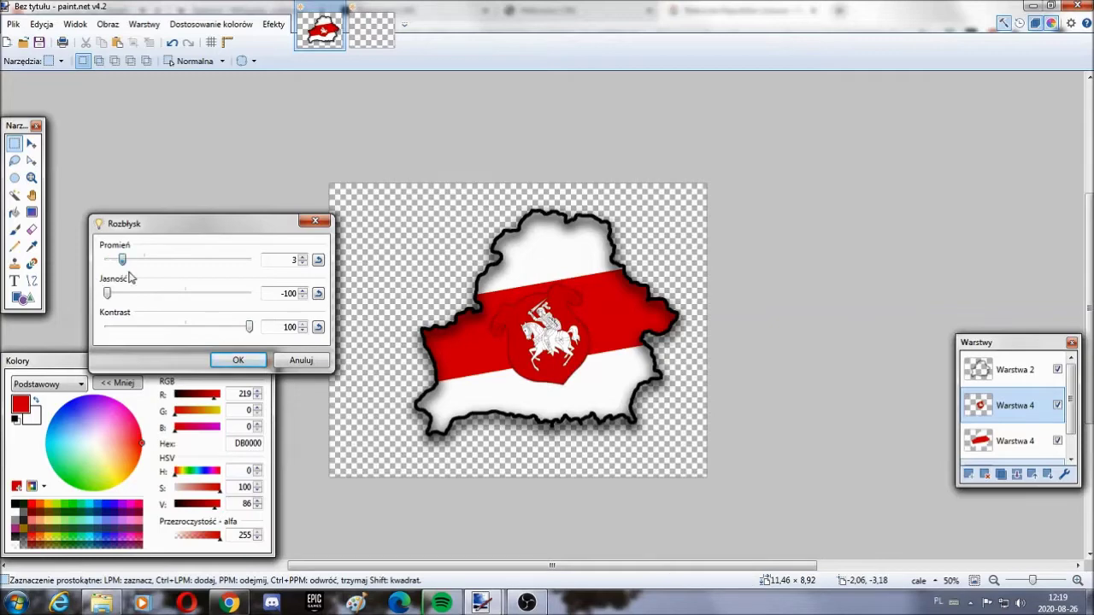
pyautogui.moveTo(114, 328); pyautogui.dragTo(251, 329)
pyautogui.click(239, 361)
pyautogui.click(994, 581)
pyautogui.click(993, 581)
pyautogui.click(1078, 581)
pyautogui.click(1078, 581)
pyautogui.click(1078, 581)
pyautogui.click(1077, 581)
pyautogui.click(995, 580)
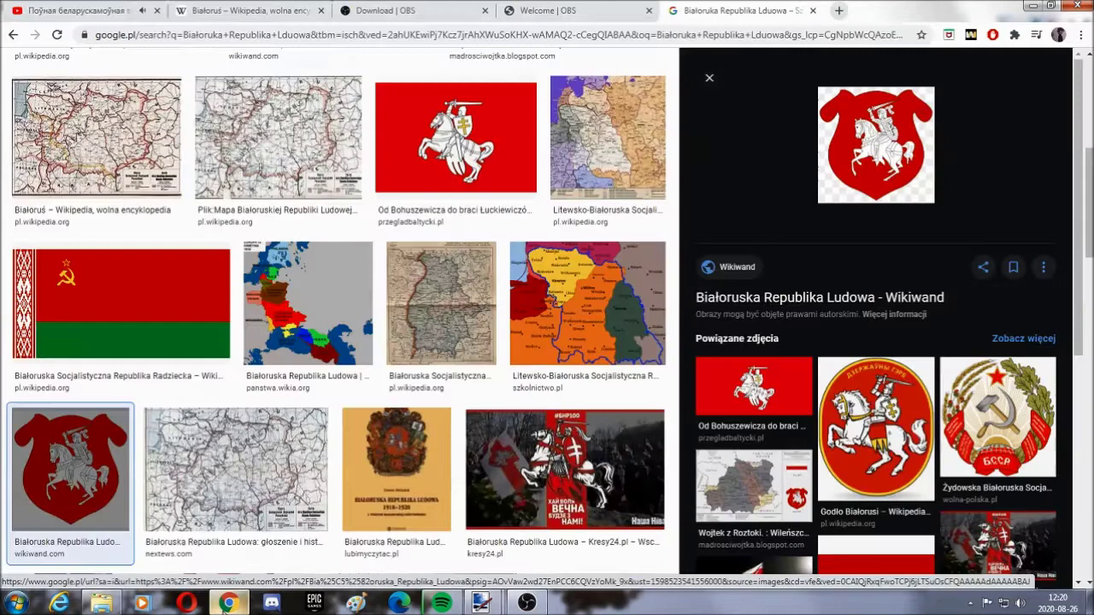
# Open the old map from the "Białoruś – Wikipedia" image result in Chrome and copy it.
pyautogui.scroll(-2, 342, 342)
pyautogui.click(97, 342)
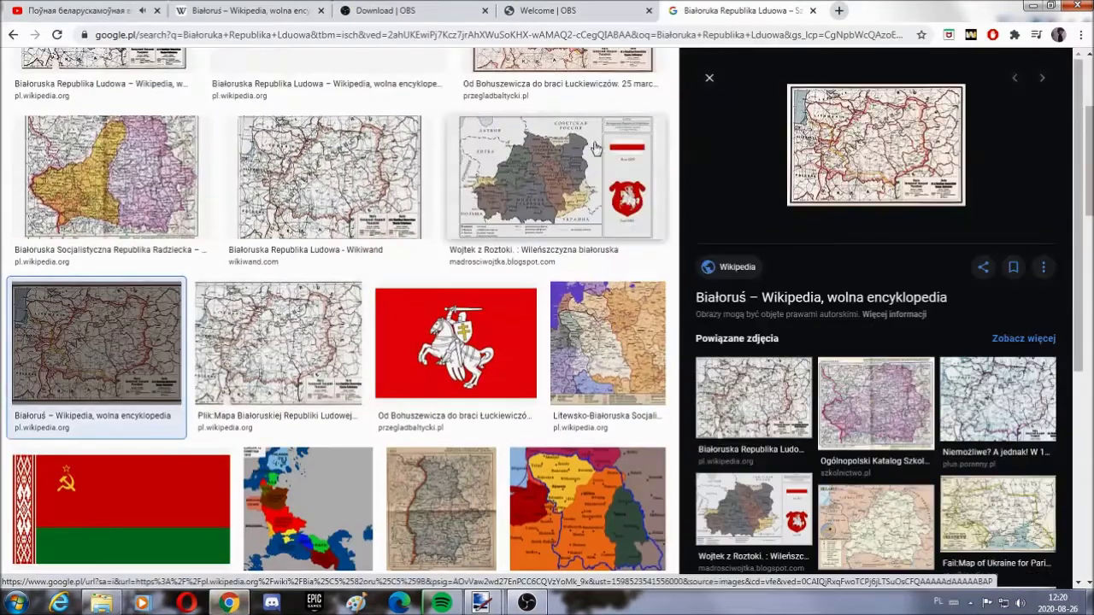
pyautogui.rightClick(897, 137)
pyautogui.click(941, 265)
# Switch to paint.net and try pasting the Wikipedia map at the bottom of the layer stack, scaled up as a background.
pyautogui.click(483, 602)
pyautogui.click(410, 528)
pyautogui.moveTo(1072, 406); pyautogui.dragTo(1071, 432)
pyautogui.click(1009, 448)
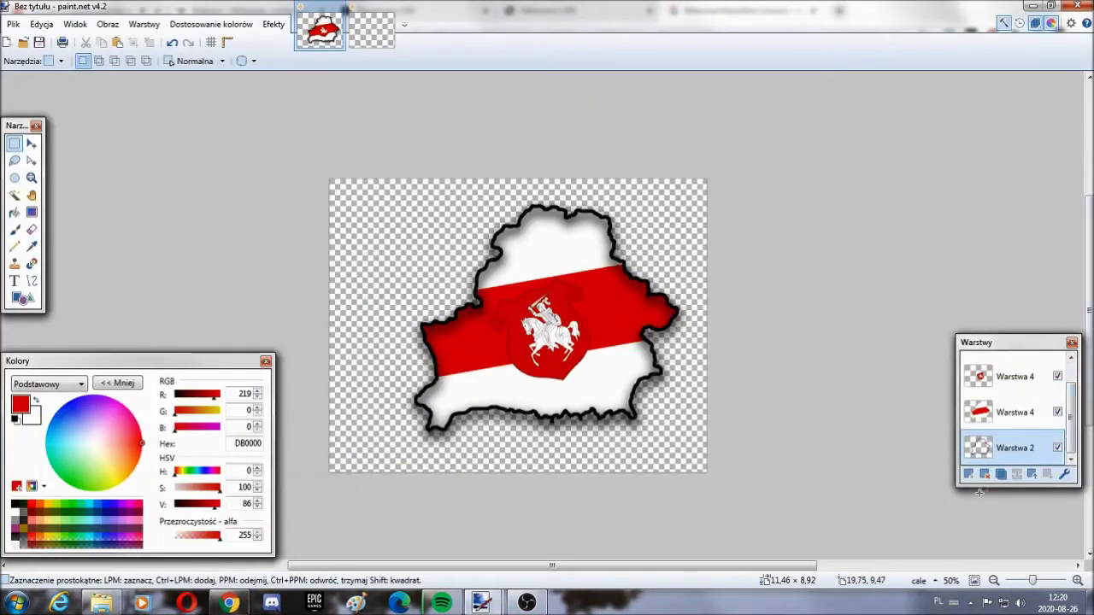
pyautogui.click(41, 24)
pyautogui.click(86, 131)
pyautogui.moveTo(420, 245); pyautogui.dragTo(832, 542)
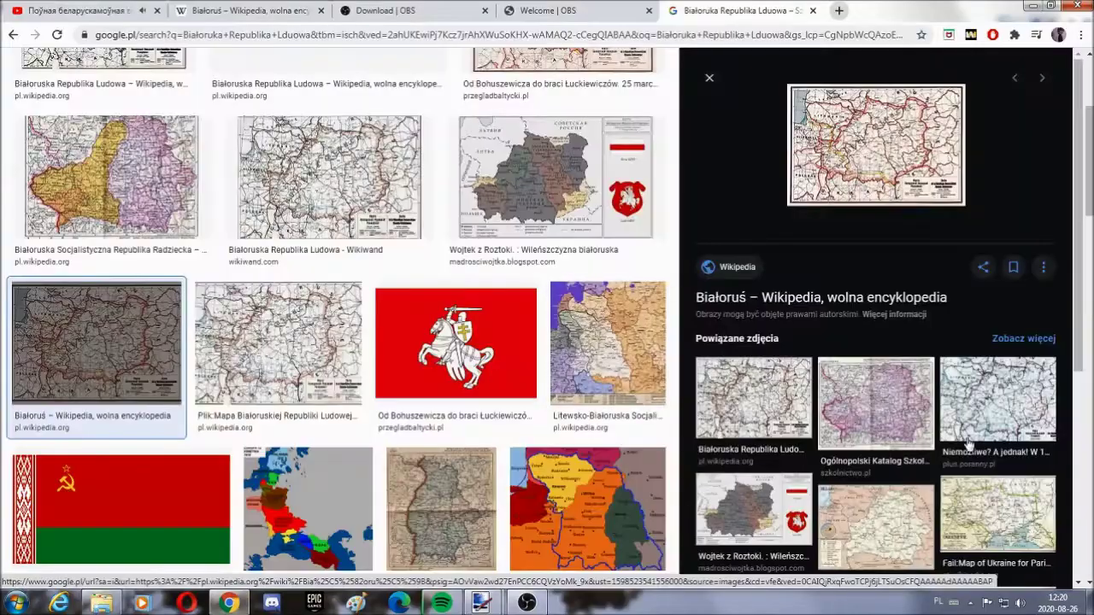
# Paste the Kurier Poranny Plus map image onto bottom layer Warstwa 5, enlarge it beyond the canvas and rotate it about 5°.
pyautogui.click(968, 443)
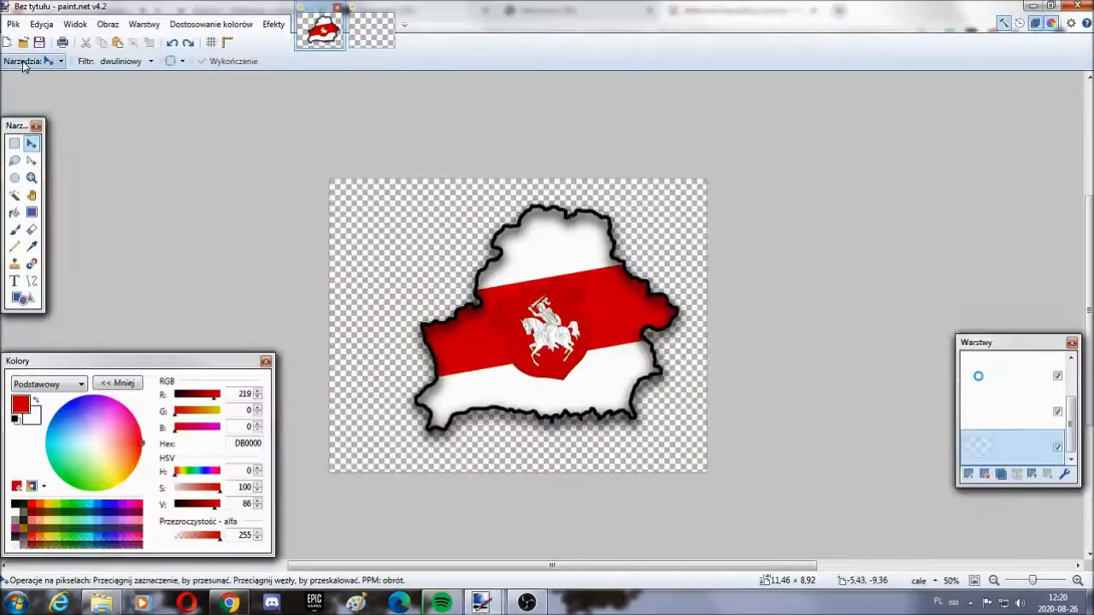
pyautogui.click(41, 24)
pyautogui.click(73, 129)
pyautogui.moveTo(559, 257); pyautogui.dragTo(795, 499)
pyautogui.moveTo(675, 451); pyautogui.dragTo(689, 451)
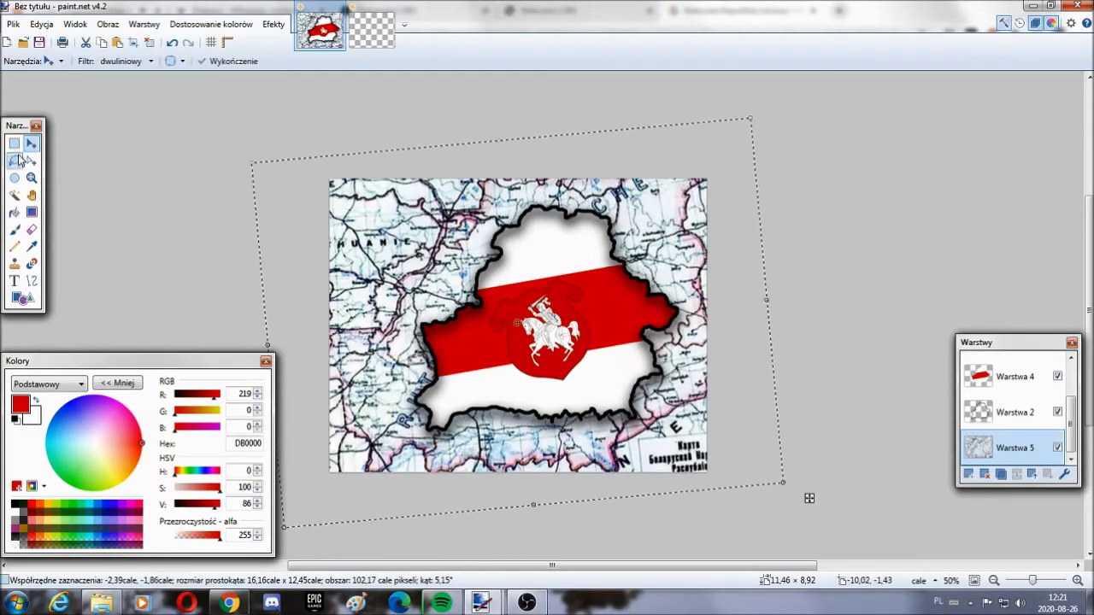
pyautogui.click(17, 160)
pyautogui.click(111, 171)
# Copy the black border outline from the lower Warstwa 2, paste it onto a new layer above and clear the selection.
pyautogui.click(998, 413)
pyautogui.click(15, 196)
pyautogui.click(480, 303)
pyautogui.click(32, 143)
pyautogui.click(41, 25)
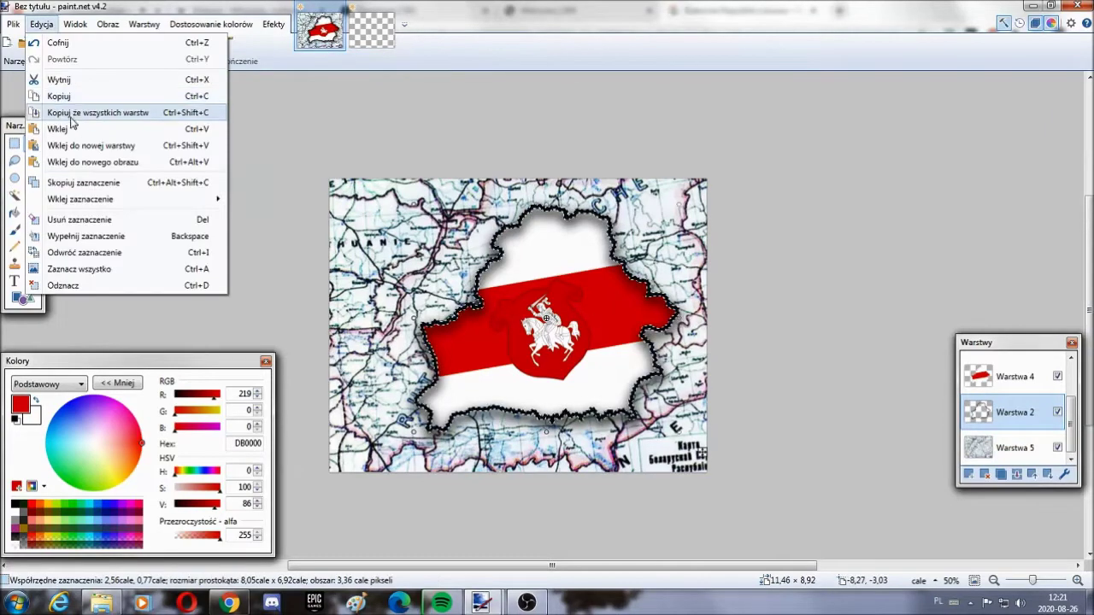
pyautogui.click(72, 113)
pyautogui.click(968, 475)
pyautogui.click(41, 24)
pyautogui.click(92, 132)
pyautogui.click(274, 25)
pyautogui.click(14, 144)
pyautogui.click(111, 141)
# Apply a Gaussian blur (Rozmycie Gaussa) with radius 48 to the outline copy on Warstwa 6.
pyautogui.click(273, 25)
pyautogui.moveTo(299, 112)
pyautogui.click(431, 166)
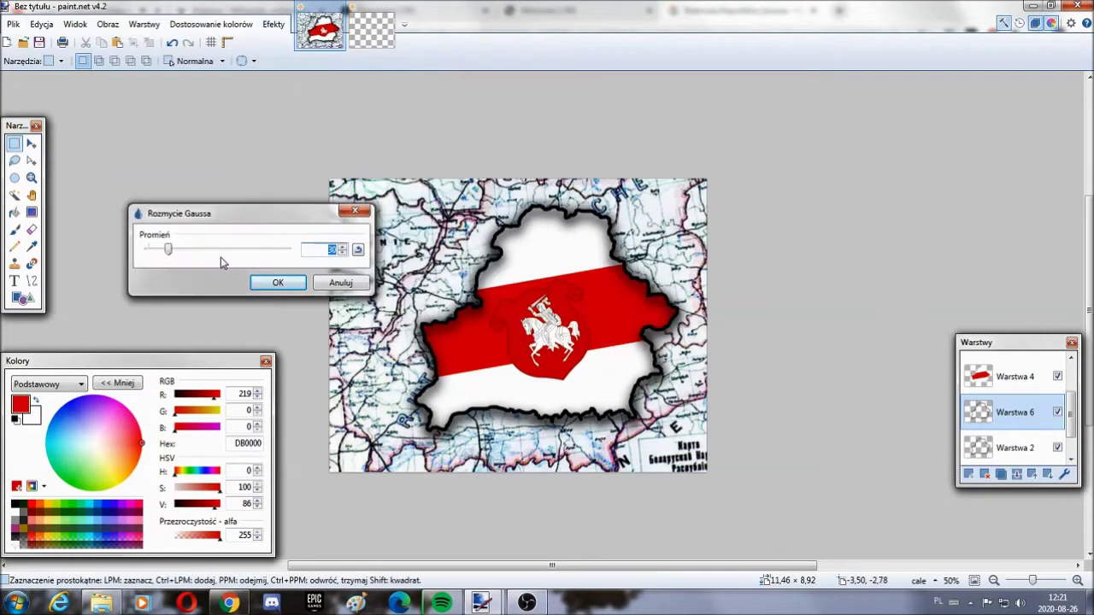
pyautogui.moveTo(186, 250)
pyautogui.mouseDown()
pyautogui.moveTo(229, 250)
pyautogui.moveTo(184, 250)
pyautogui.mouseUp()
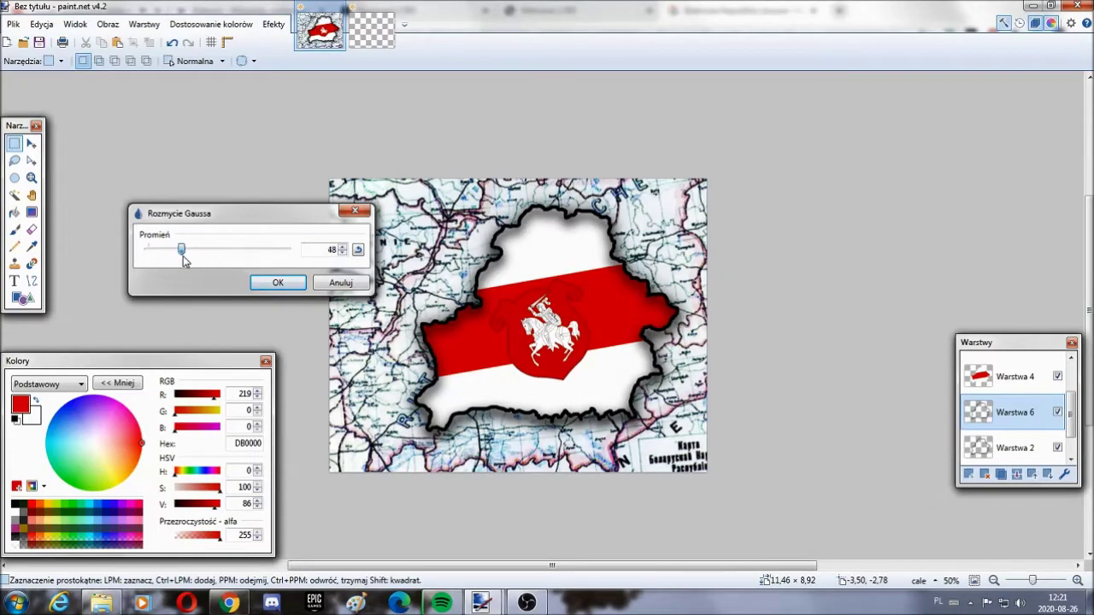
pyautogui.click(277, 282)
pyautogui.click(993, 582)
# Select the background map layer Warstwa 5.
pyautogui.moveTo(1070, 417); pyautogui.dragTo(1071, 435)
pyautogui.click(1025, 448)
pyautogui.click(1077, 581)
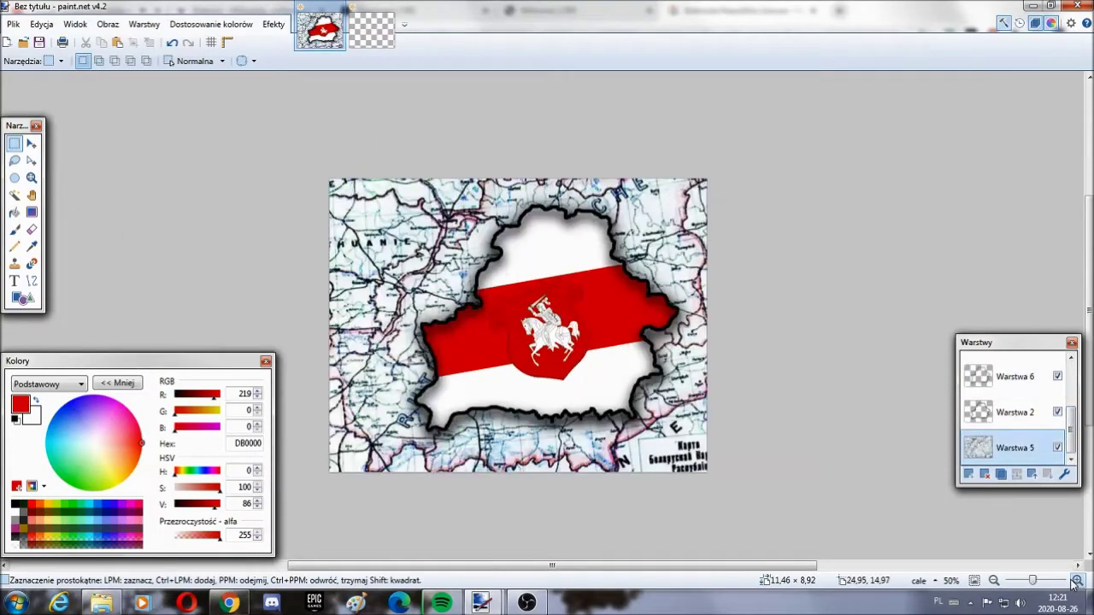
pyautogui.click(1077, 581)
# Choose the Paintbrush and set the primary colour to dark purple 8E007B.
pyautogui.click(15, 229)
pyautogui.click(123, 406)
pyautogui.moveTo(213, 505); pyautogui.dragTo(200, 505)
pyautogui.scroll(-2, 696, 439)
pyautogui.scroll(2, 314, 348)
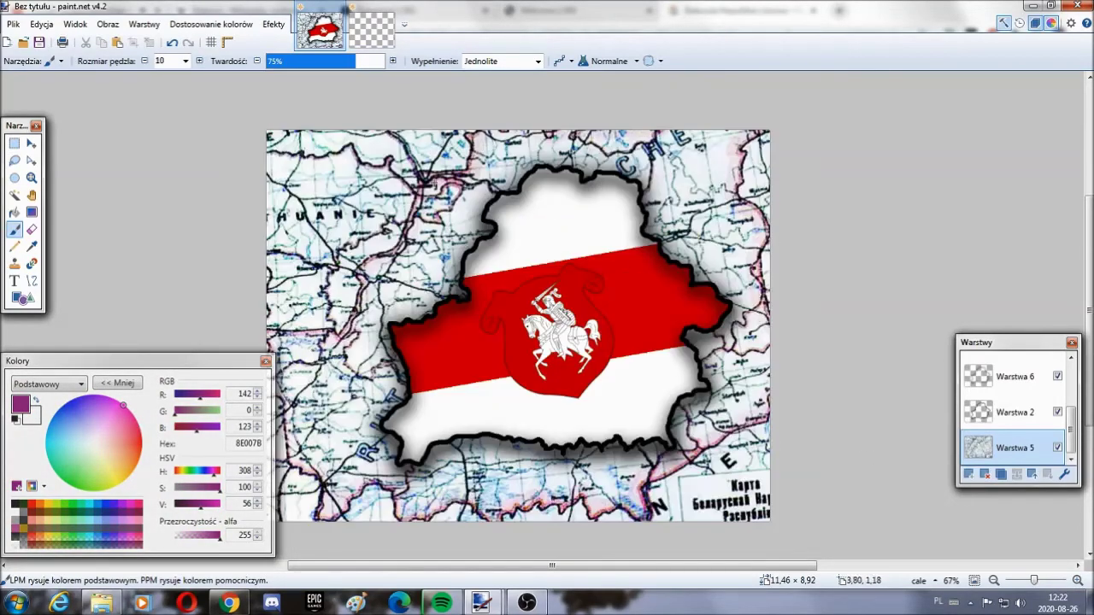
# Apply the Bez ostrości (unfocus) blur to the background map on Warstwa 5.
pyautogui.click(273, 24)
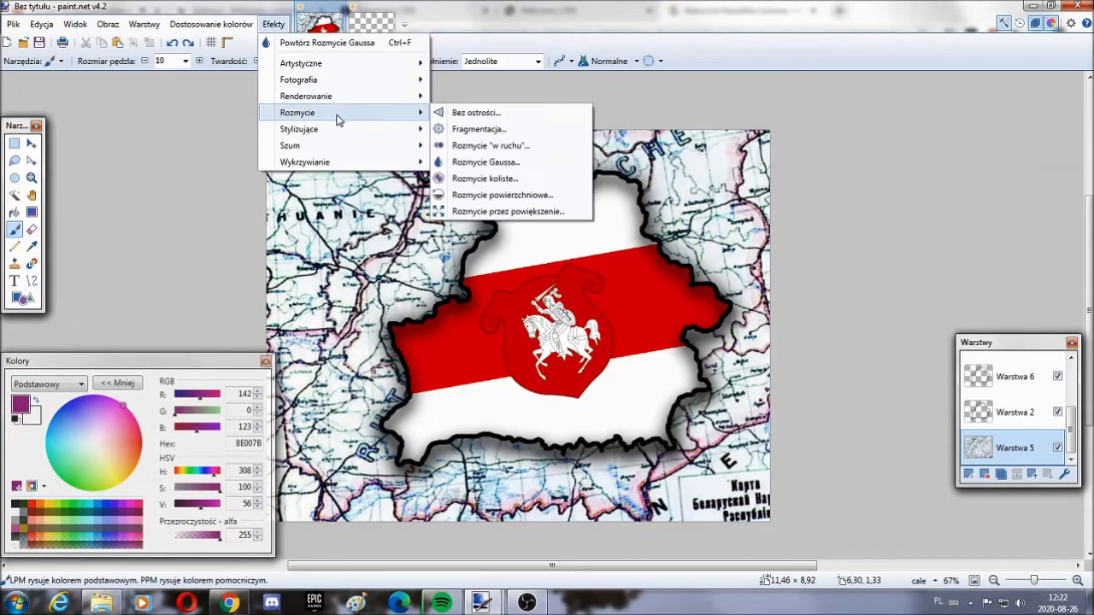
pyautogui.moveTo(337, 114)
pyautogui.click(513, 114)
pyautogui.moveTo(479, 292); pyautogui.dragTo(451, 290)
pyautogui.click(572, 327)
pyautogui.doubleClick(994, 581)
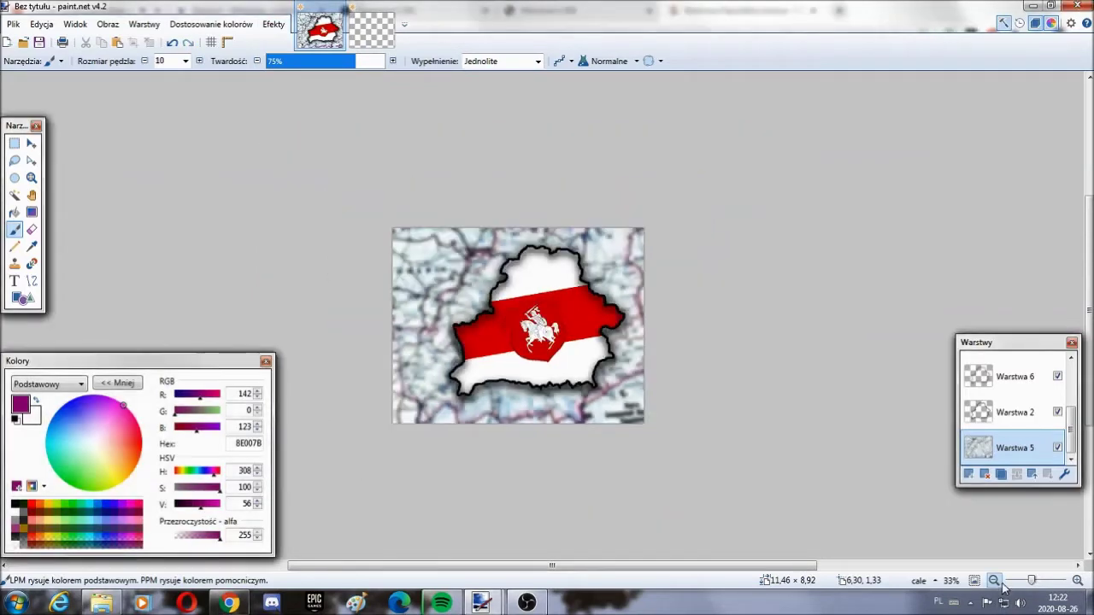
pyautogui.doubleClick(1076, 582)
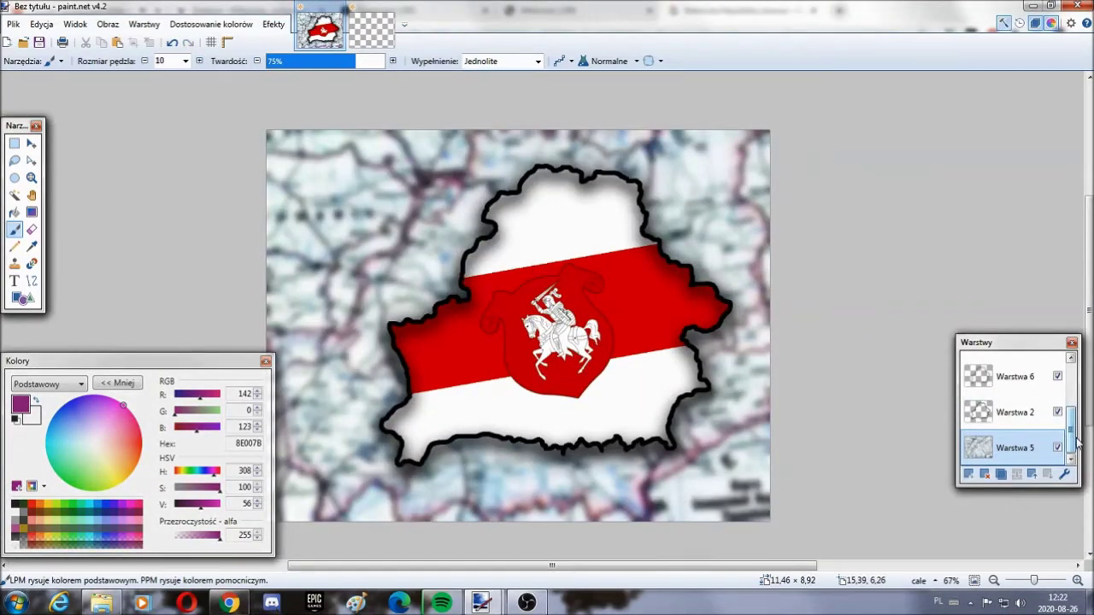
pyautogui.moveTo(1077, 441); pyautogui.dragTo(1090, 427)
pyautogui.doubleClick(994, 581)
# Switch to Chrome and look through the "Białoruska Republika Ludowa" image results for further material.
pyautogui.click(229, 603)
pyautogui.scroll(-2, 546, 342)
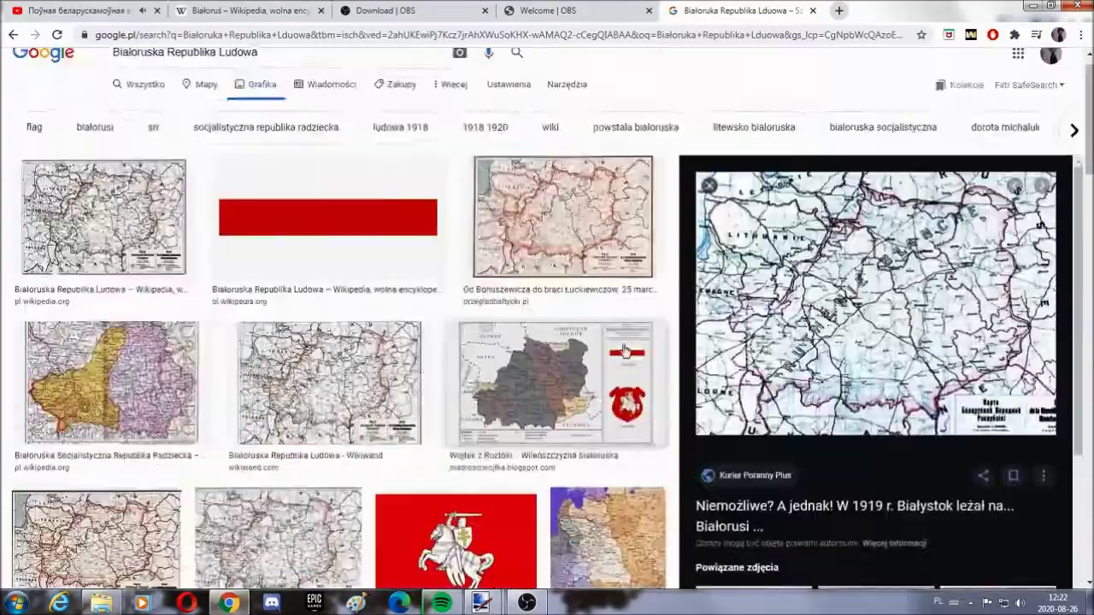
pyautogui.scroll(3, 547, 342)
pyautogui.click(709, 211)
pyautogui.scroll(-20, 690, 265)
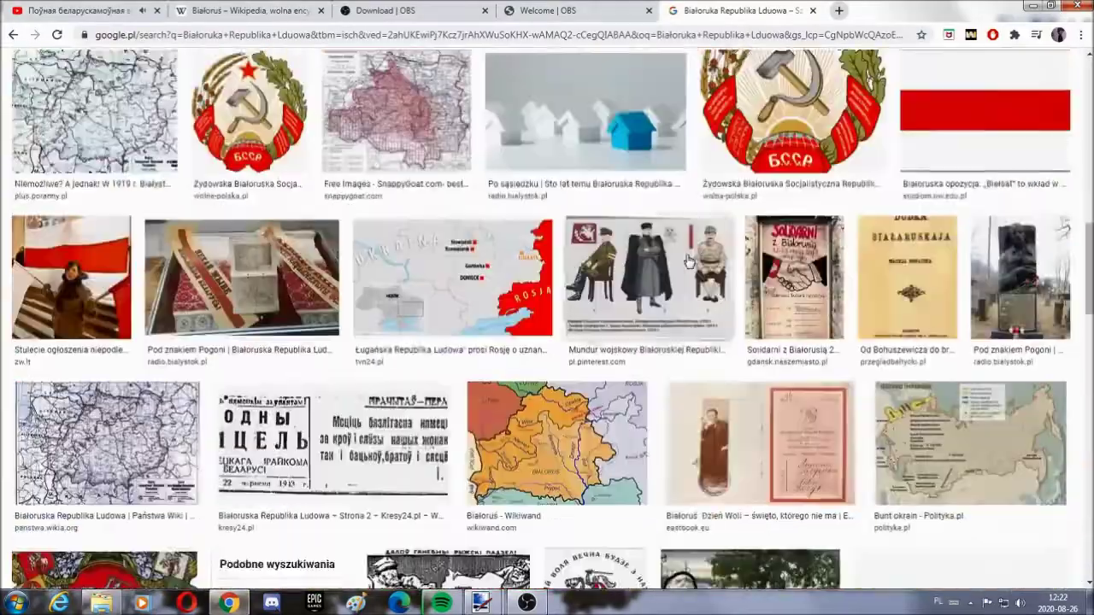
pyautogui.scroll(-4, 688, 260)
pyautogui.scroll(20, 525, 352)
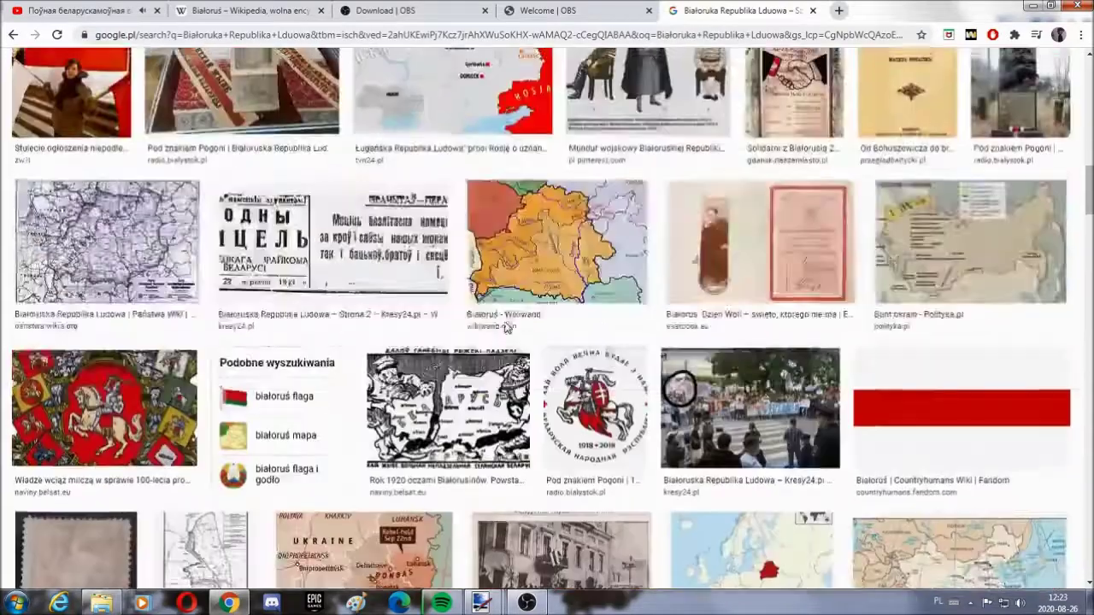
# Search Google Images for "Światłana cichanouska".
pyautogui.moveTo(288, 78); pyautogui.dragTo(2, 114)
pyautogui.press('BackSpace')
pyautogui.write('Światłana cichanouska')
pyautogui.press('Return')
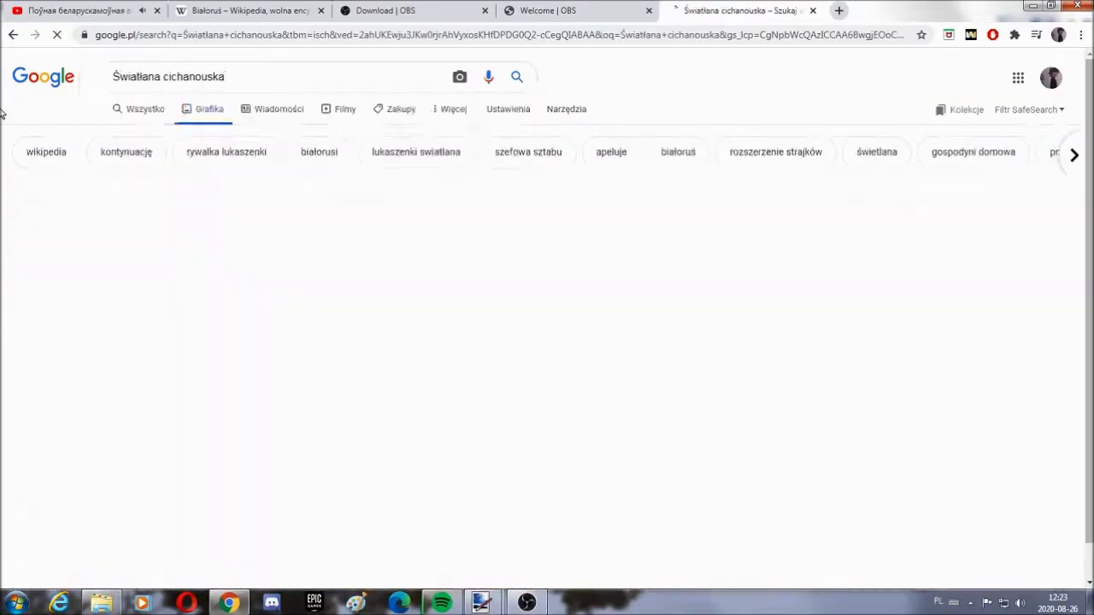
# Replace the image search with "możemy,wierzymy, zwyciezymy bialorus".
pyautogui.hotkey('ctrl', 'a')
pyautogui.press('BackSpace')
pyautogui.write('możemy,wierzymy, zw')
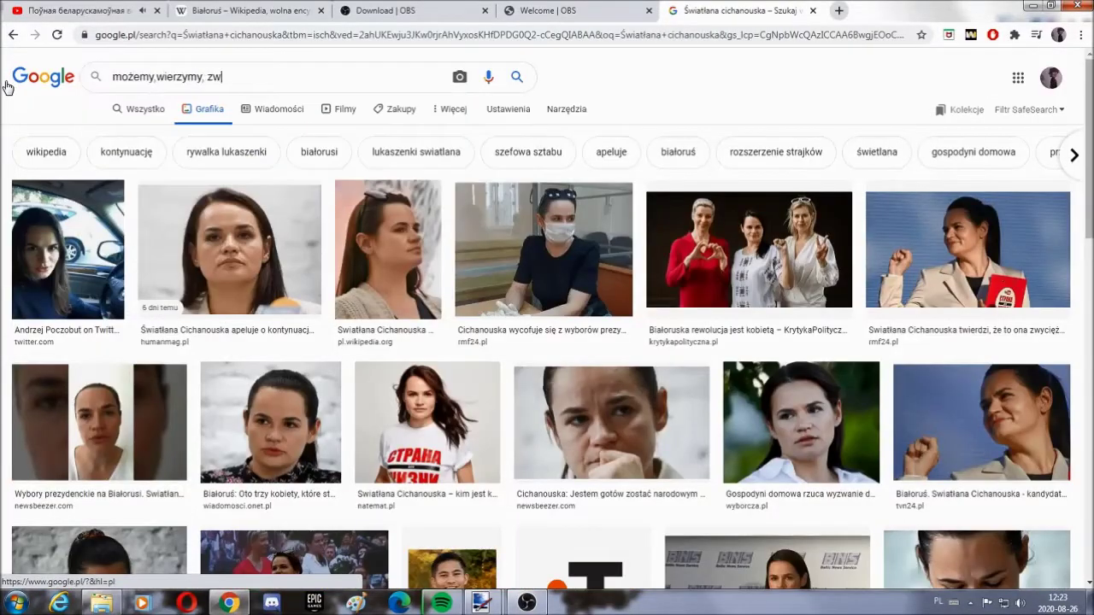
pyautogui.write('yciezymy bialorus')
pyautogui.press('Return')
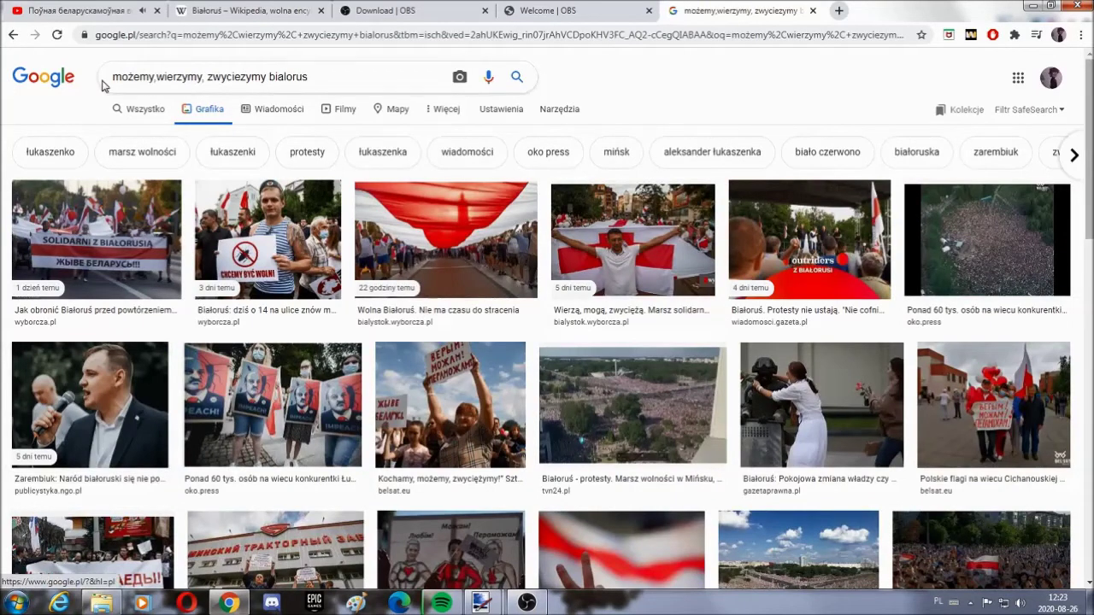
# Switch to paint.net, add a layer above the top Warstwa 2 and enter black Calibri text "Wierzymy, Moz" at size 72.
pyautogui.moveTo(481, 602)
pyautogui.click(968, 474)
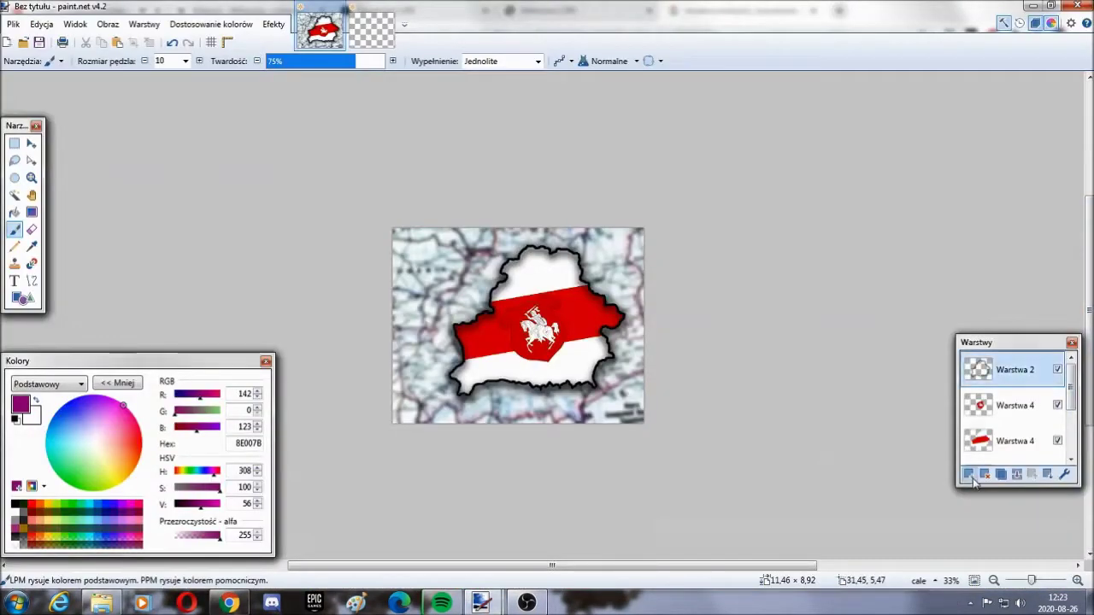
pyautogui.click(14, 280)
pyautogui.click(15, 505)
pyautogui.click(237, 61)
pyautogui.click(229, 232)
pyautogui.write('o')
pyautogui.click(228, 603)
pyautogui.click(1032, 5)
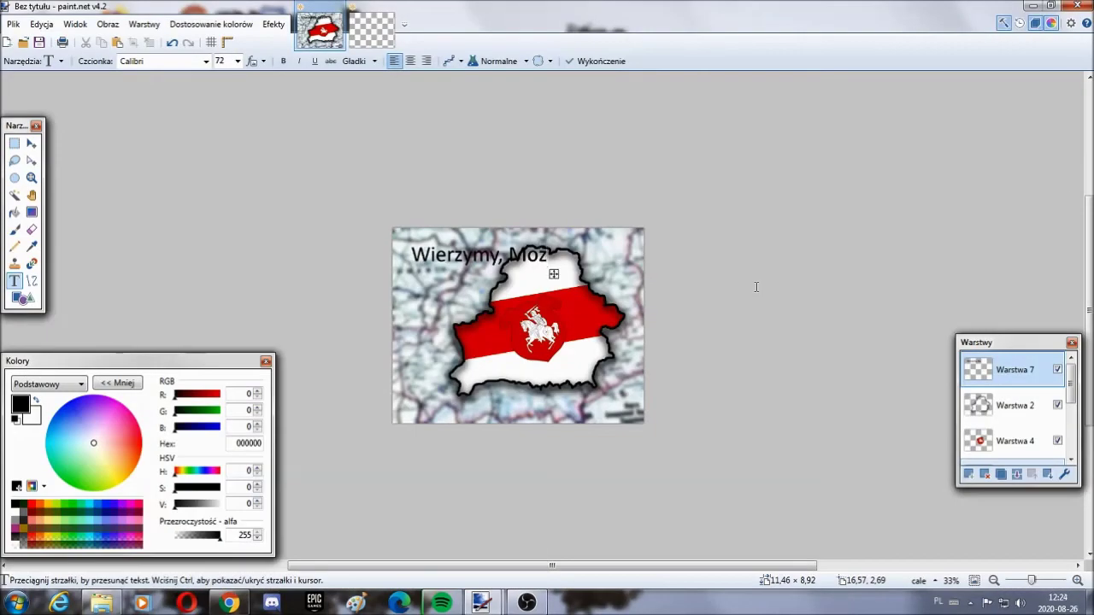
# Switch to Chrome and check the image results for the slogan's wording, opening a "Kochamy, możemy, zwyciężymy!" result.
pyautogui.hotkey('alt', 'Tab')
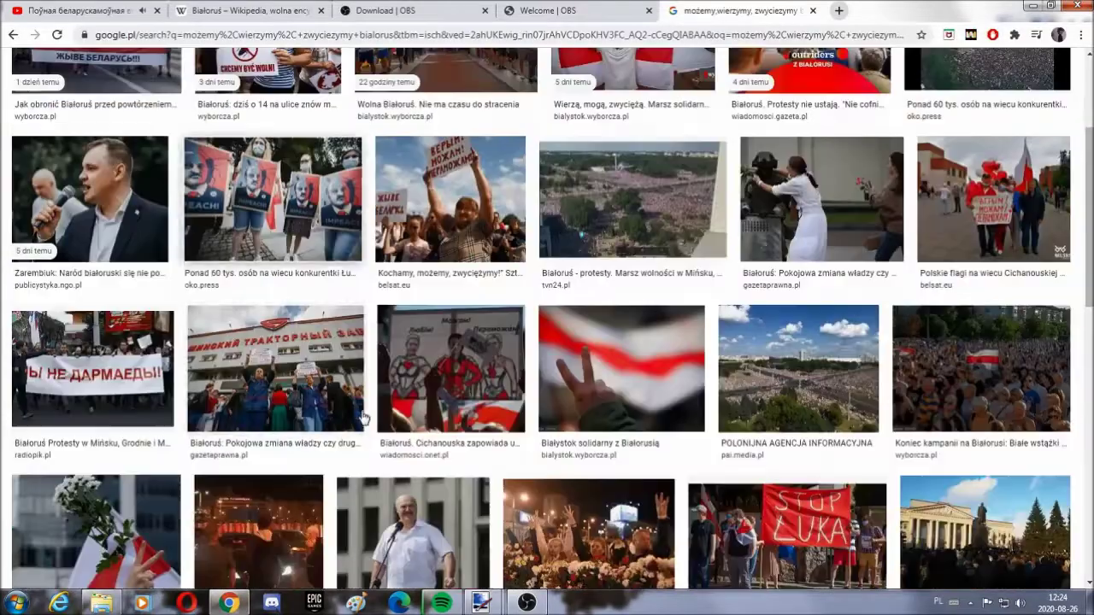
pyautogui.scroll(-3, 370, 410)
pyautogui.scroll(-10, 364, 413)
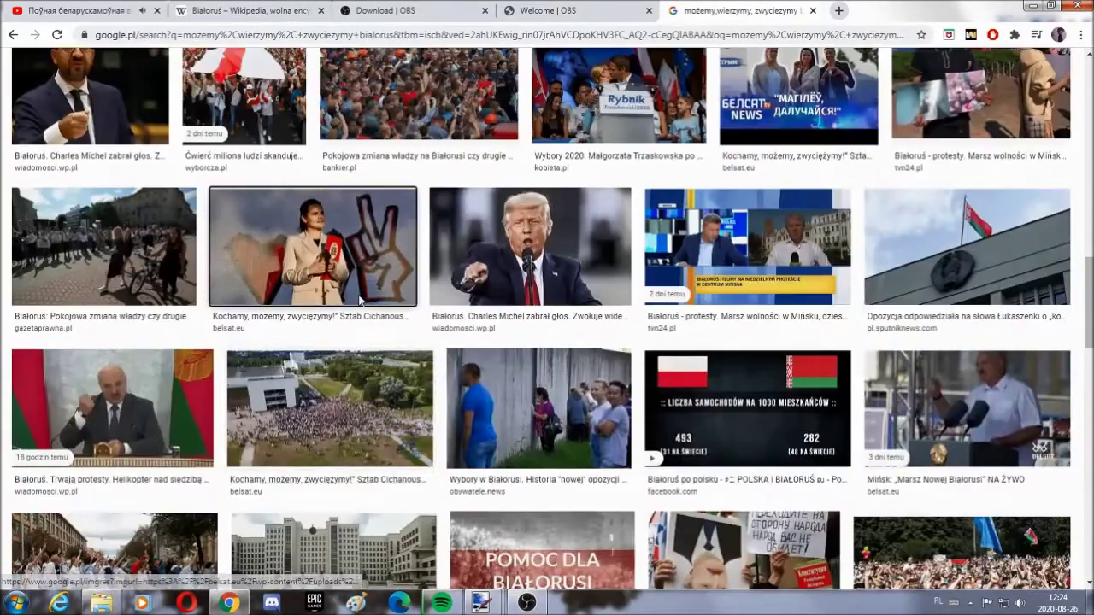
pyautogui.click(314, 248)
# Switch to paint.net and replace the text on Warstwa 7 with "Kochamy, Możemy".
pyautogui.moveTo(481, 602)
pyautogui.click(397, 535)
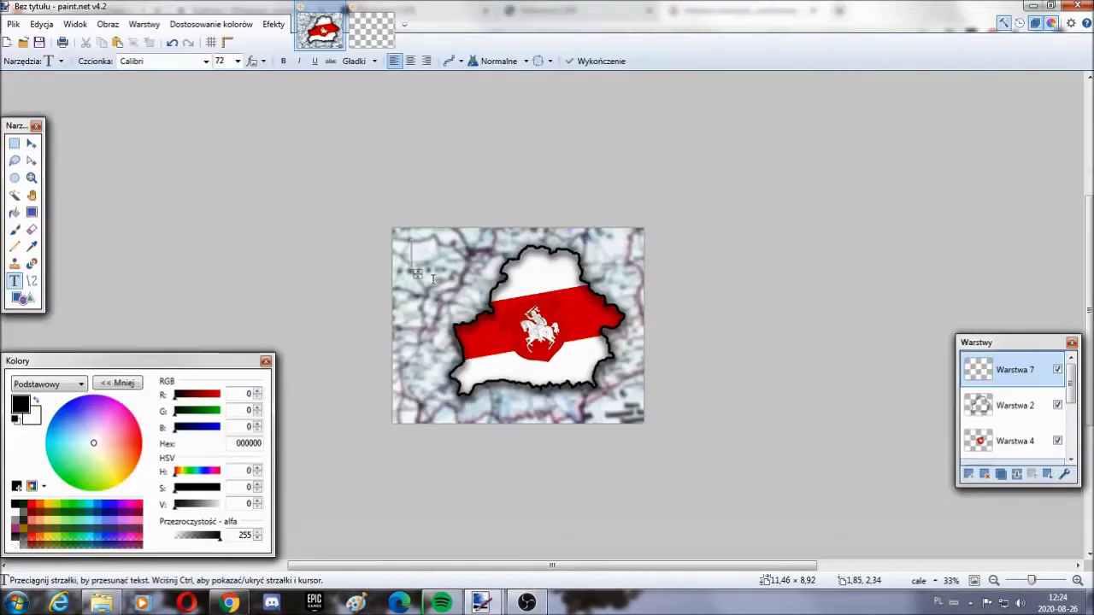
pyautogui.write('my')
# Set the slogan text's font to Chinese Rocks Rg at size 26.
pyautogui.click(237, 61)
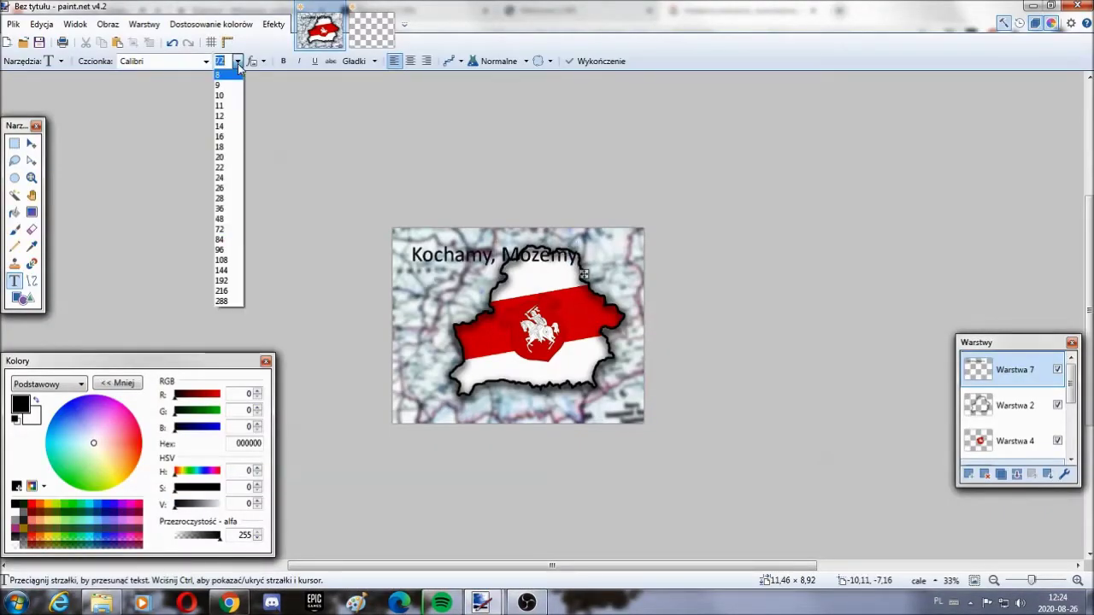
pyautogui.click(229, 137)
pyautogui.click(206, 61)
pyautogui.click(150, 144)
pyautogui.click(236, 61)
pyautogui.click(216, 189)
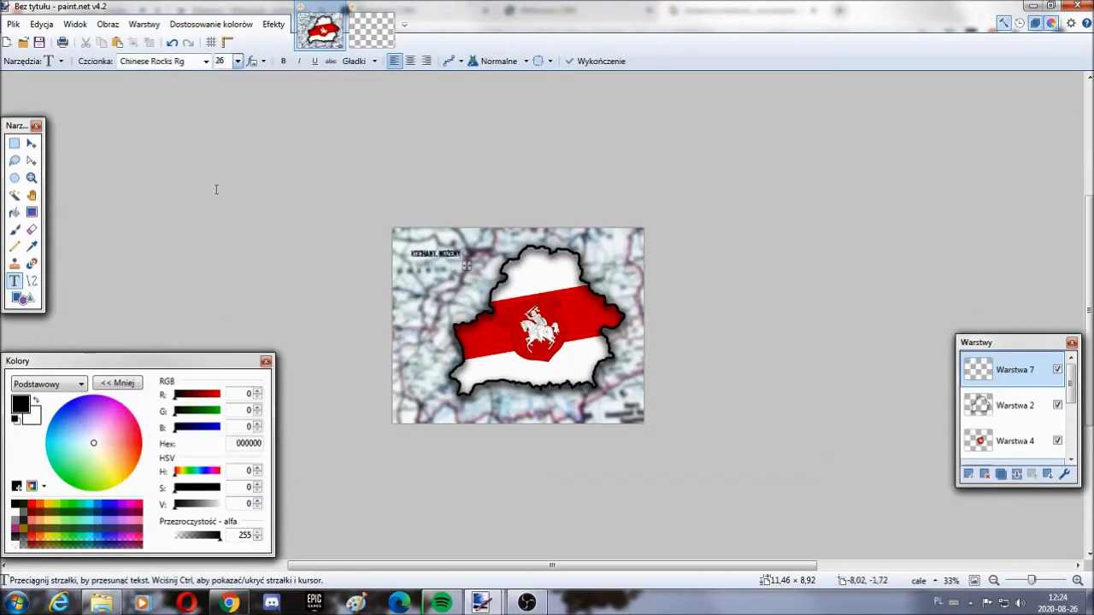
# Set the slogan text's font to Gabriola at size 48.
pyautogui.click(206, 60)
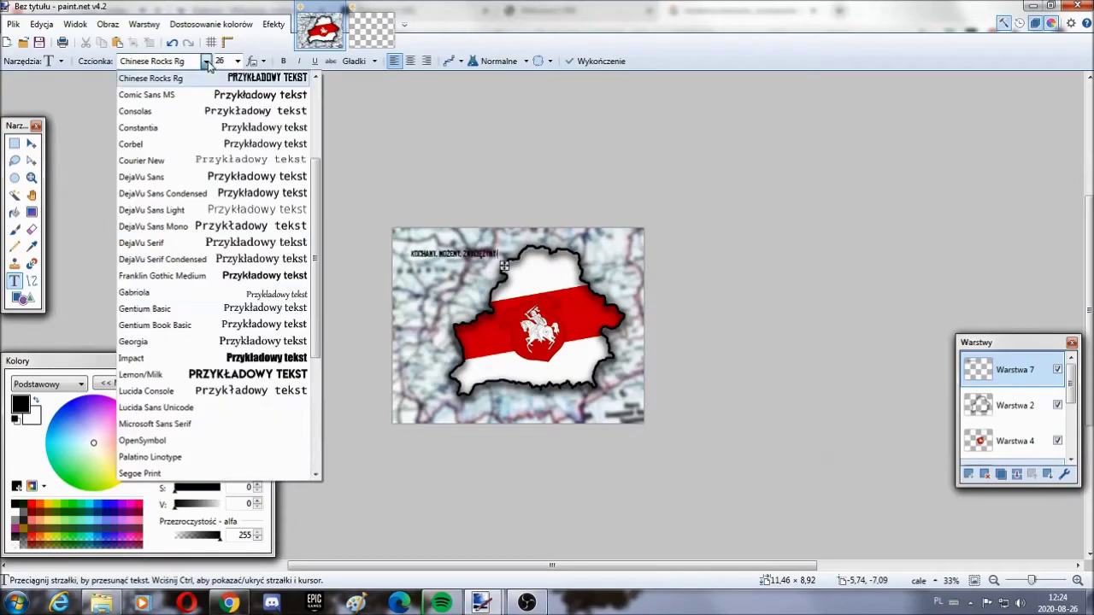
pyautogui.click(163, 296)
pyautogui.click(237, 61)
pyautogui.click(229, 220)
# Try light purple and dark blue palette colours on the slogan text.
pyautogui.click(116, 528)
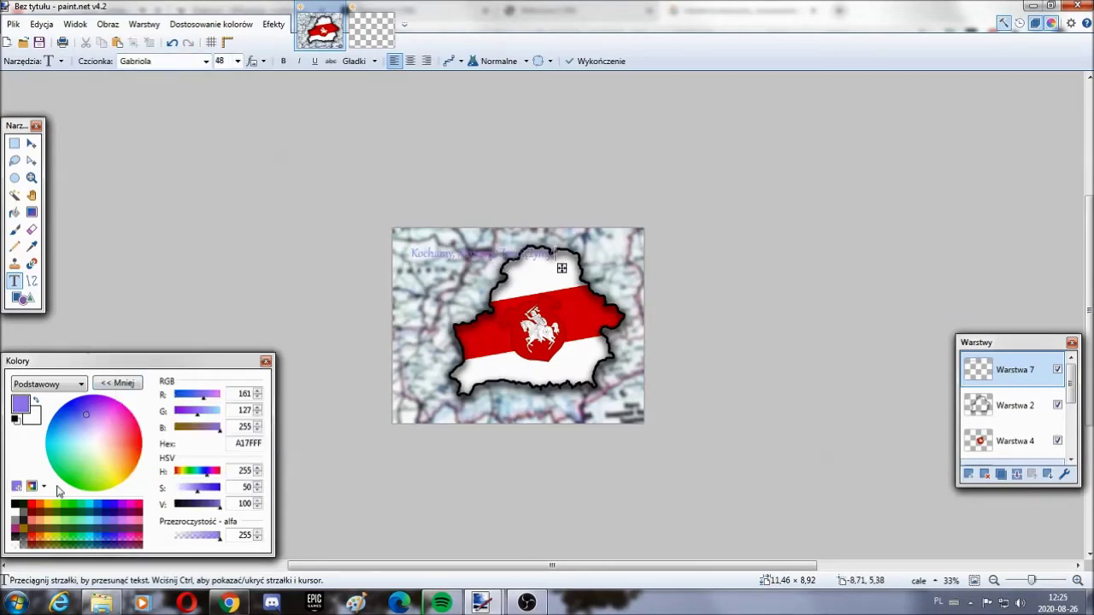
pyautogui.click(21, 513)
pyautogui.click(105, 513)
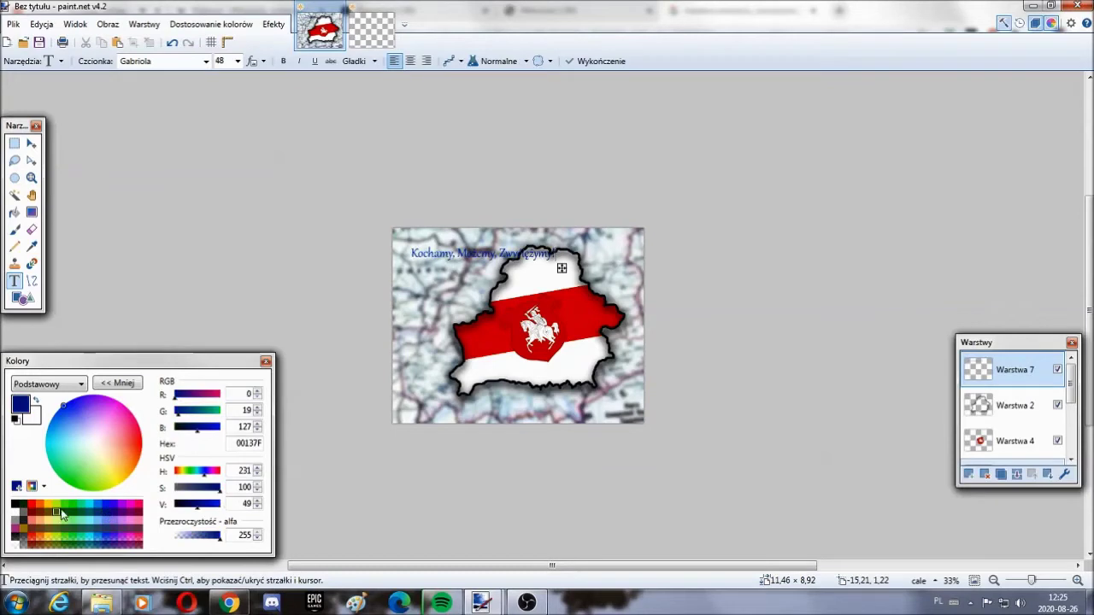
# Select the slogan text, move it below the country's lower border and rotate it about 6.6°.
pyautogui.click(15, 145)
pyautogui.moveTo(401, 244)
pyautogui.mouseDown()
pyautogui.moveTo(484, 265)
pyautogui.moveTo(590, 263)
pyautogui.mouseUp()
pyautogui.click(32, 143)
pyautogui.moveTo(581, 310); pyautogui.dragTo(609, 408)
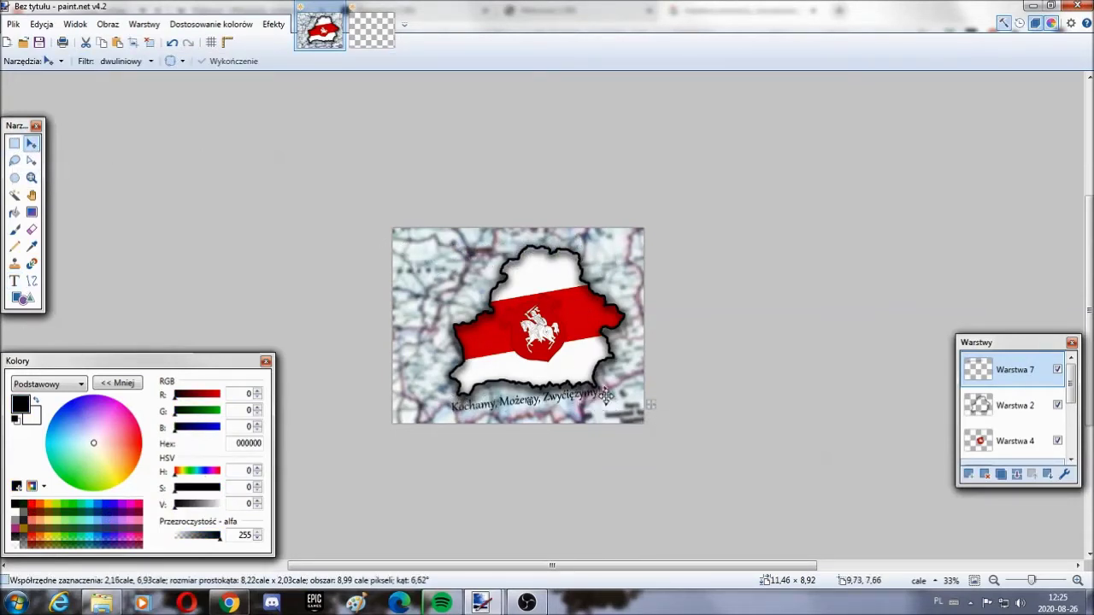
# Add the text "Niech żyje Białoruś!" and place it beside the map's upper-left border, rotated about 17°.
pyautogui.click(14, 280)
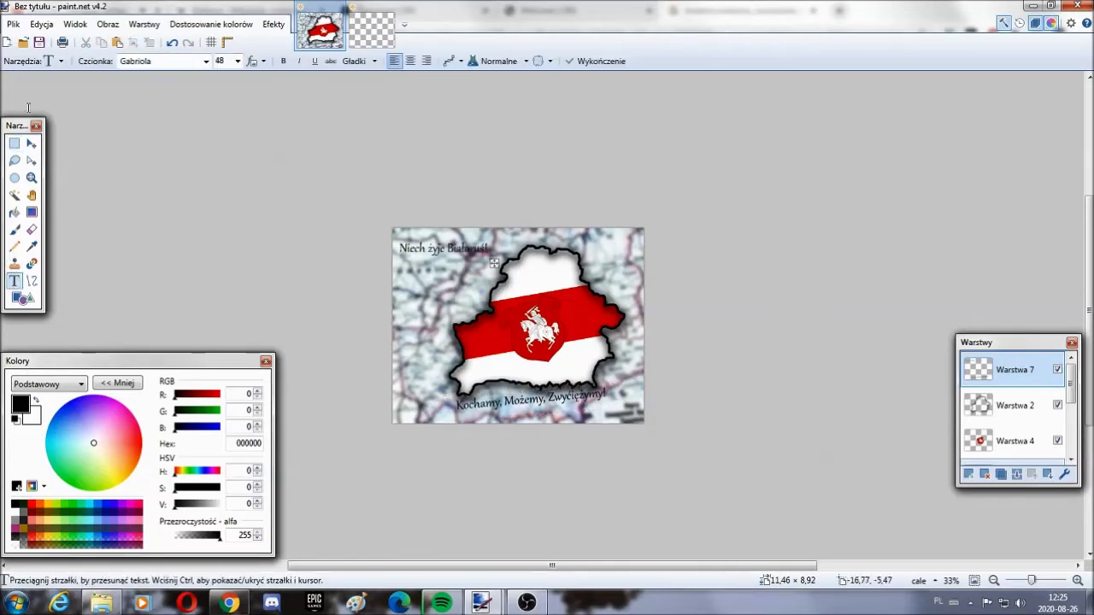
pyautogui.click(15, 144)
pyautogui.moveTo(391, 238); pyautogui.dragTo(416, 249)
pyautogui.click(31, 144)
pyautogui.moveTo(487, 257); pyautogui.dragTo(488, 270)
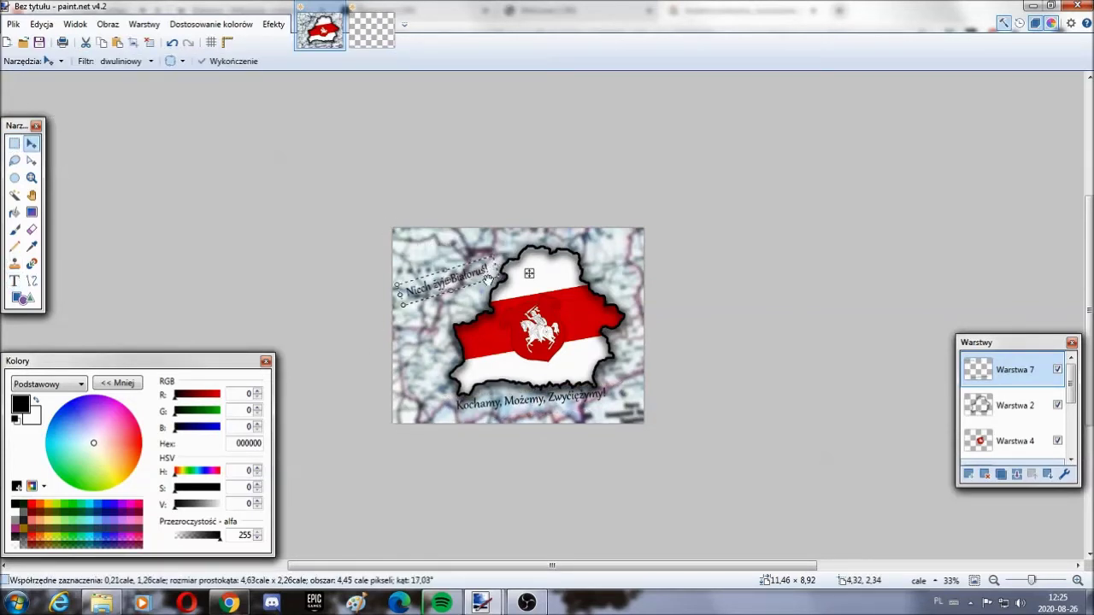
# Add the text "Odejdź!" and place it beside the map's upper-right border, rotated about -22°.
pyautogui.click(13, 280)
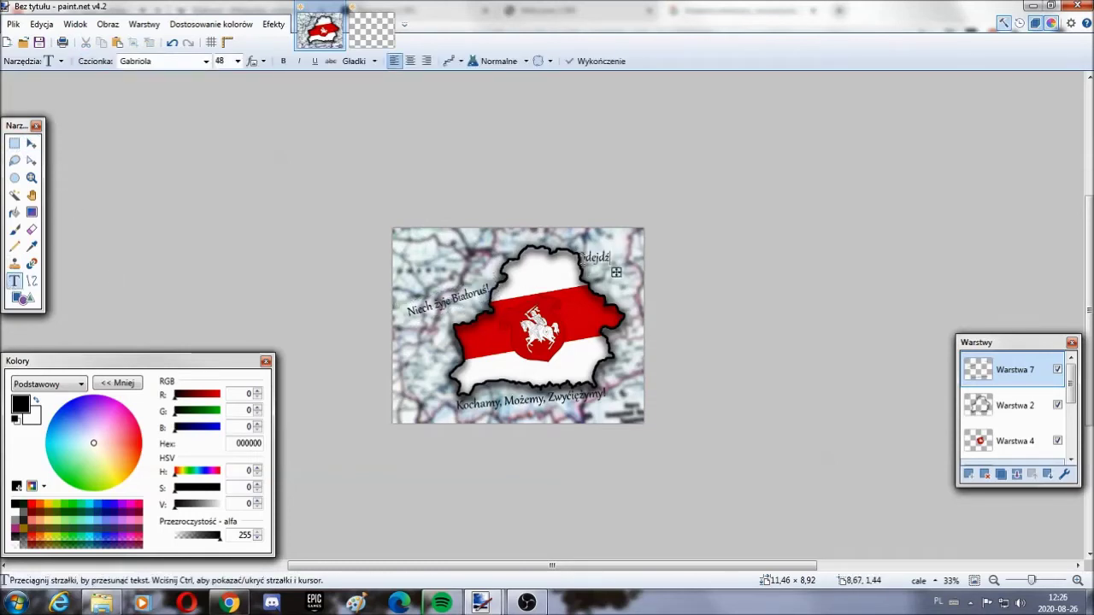
pyautogui.click(15, 143)
pyautogui.moveTo(573, 244); pyautogui.dragTo(625, 275)
pyautogui.click(31, 144)
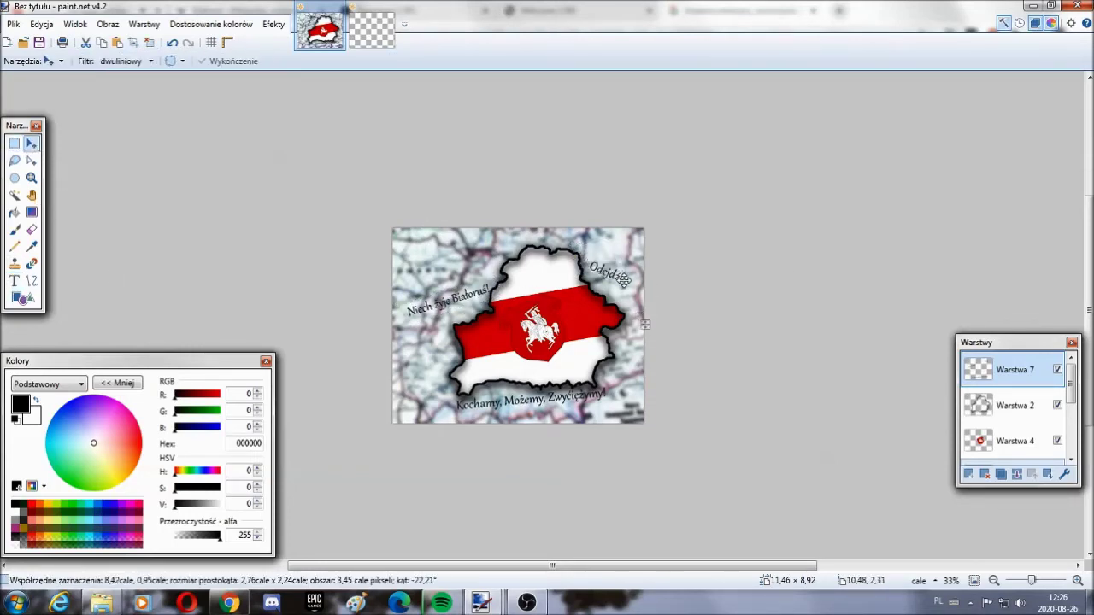
pyautogui.click(14, 143)
# Switch to Chrome and open the related "PILNE! Ćwierć miliona" photo showing the white-red-white flag with the knight emblem.
pyautogui.moveTo(229, 603)
pyautogui.click(220, 464)
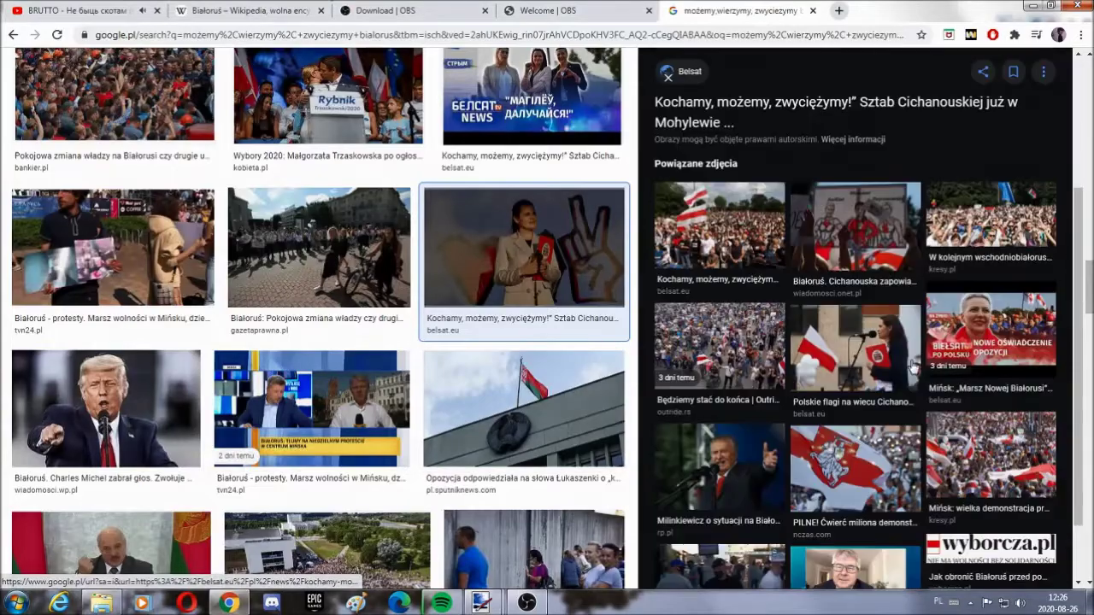
pyautogui.click(854, 470)
# Switch to paint.net, paste the knight flag photo, shrink it and tilt it into the upper-left corner of the canvas.
pyautogui.click(481, 603)
pyautogui.click(41, 24)
pyautogui.click(57, 129)
pyautogui.click(547, 411)
pyautogui.moveTo(667, 410); pyautogui.dragTo(474, 282)
pyautogui.moveTo(484, 291); pyautogui.dragTo(491, 276)
pyautogui.moveTo(451, 250); pyautogui.dragTo(444, 243)
pyautogui.scroll(2, 444, 243)
pyautogui.click(14, 144)
pyautogui.click(146, 231)
# Switch to Chrome, find the "Ćwierć miliona ludzi skanduje: 'Odejdź!'" protest photo and copy the image.
pyautogui.click(229, 603)
pyautogui.scroll(-7, 855, 358)
pyautogui.scroll(7, 854, 359)
pyautogui.click(1058, 63)
pyautogui.click(265, 465)
pyautogui.rightClick(825, 190)
pyautogui.click(872, 326)
# Switch to paint.net, paste the protest crowd photo, shrink it and place it in the canvas's lower-left corner, rotated about -7°.
pyautogui.click(481, 603)
pyautogui.click(391, 530)
pyautogui.click(41, 24)
pyautogui.click(60, 125)
pyautogui.moveTo(455, 276); pyautogui.dragTo(658, 382)
pyautogui.moveTo(765, 474); pyautogui.dragTo(680, 425)
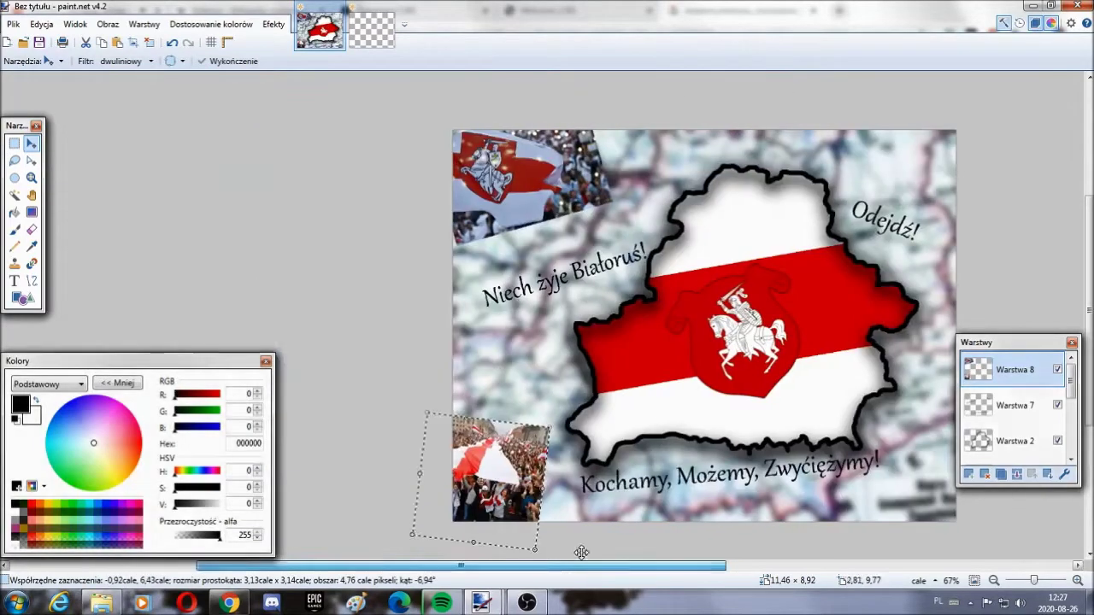
pyautogui.moveTo(500, 483); pyautogui.dragTo(512, 482)
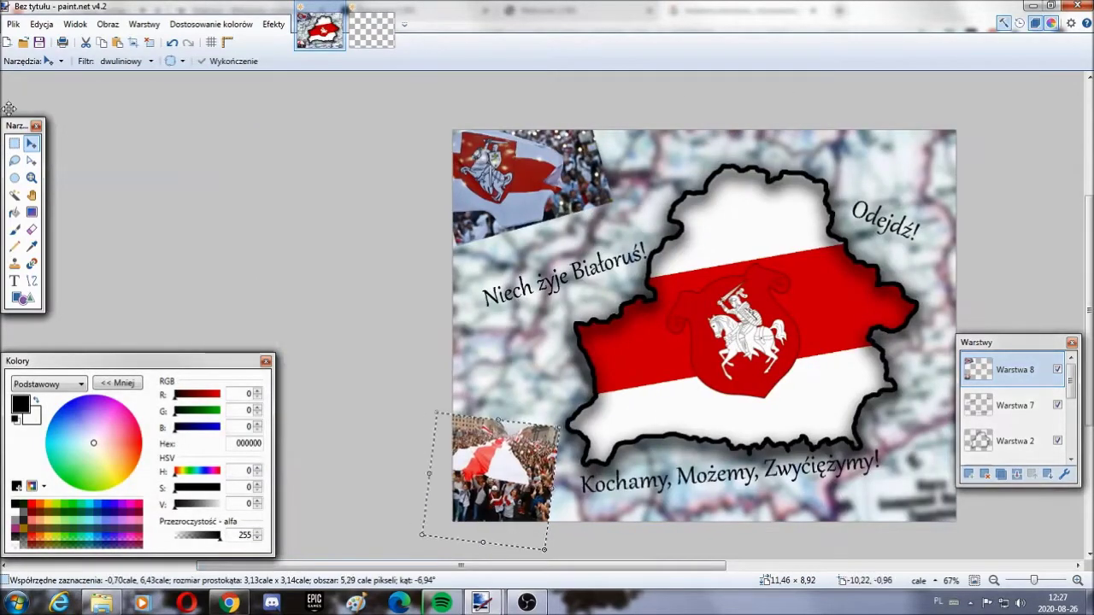
pyautogui.click(15, 143)
pyautogui.click(145, 230)
pyautogui.click(993, 580)
pyautogui.click(994, 580)
# Switch to Chrome, open the euractiv.pl photo of three women making hand gestures and copy the image.
pyautogui.click(229, 602)
pyautogui.scroll(-3, 777, 393)
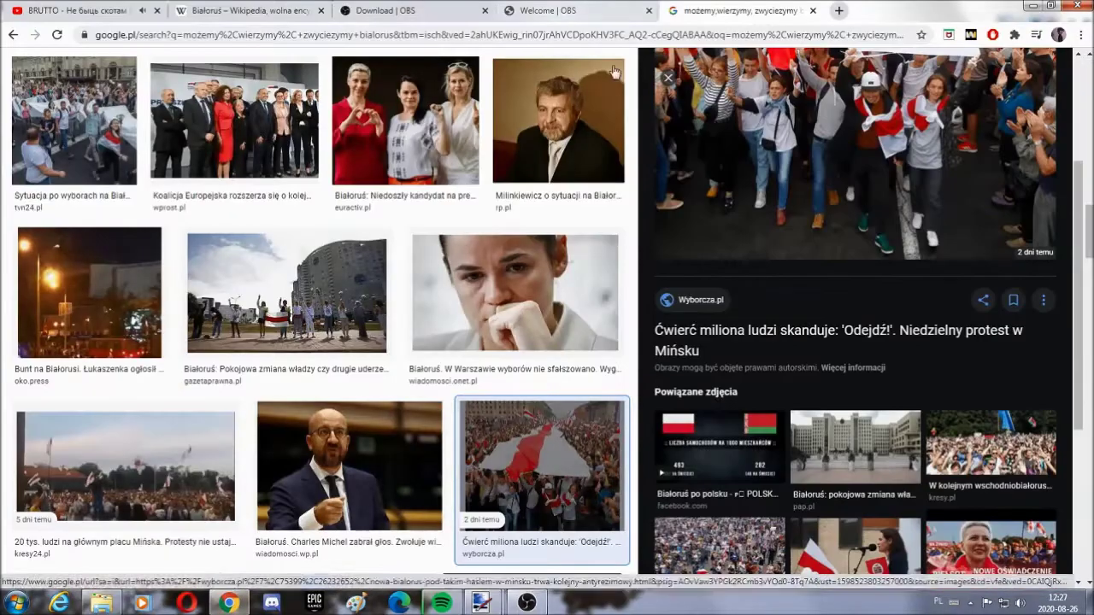
pyautogui.click(405, 124)
pyautogui.rightClick(892, 201)
pyautogui.click(947, 341)
# Switch to paint.net, paste the photo of three women, shrink it and tilt it into the upper-right corner above "Odejdź!".
pyautogui.click(481, 603)
pyautogui.click(399, 554)
pyautogui.click(41, 24)
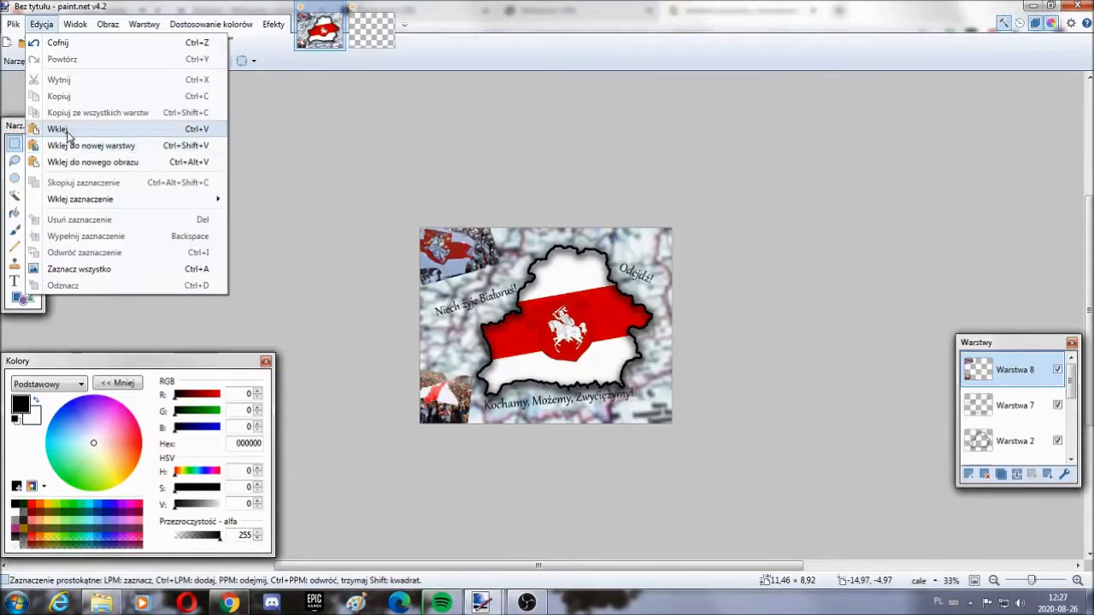
pyautogui.click(64, 130)
pyautogui.moveTo(547, 334); pyautogui.dragTo(654, 399)
pyautogui.moveTo(710, 430); pyautogui.dragTo(590, 341)
pyautogui.moveTo(604, 342); pyautogui.dragTo(606, 335)
pyautogui.moveTo(574, 319); pyautogui.dragTo(673, 413)
pyautogui.moveTo(719, 448); pyautogui.dragTo(687, 298)
pyautogui.moveTo(661, 256); pyautogui.dragTo(678, 298)
pyautogui.press('s')
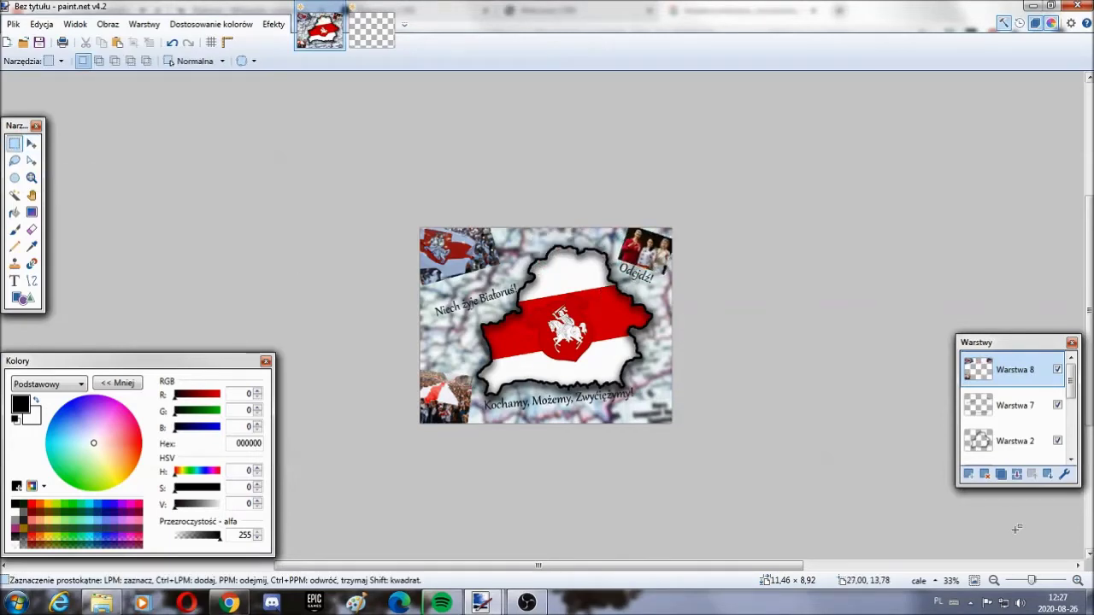
# Delete the misspelled slogan below the map from text layer Warstwa 7.
pyautogui.click(1078, 580)
pyautogui.click(1077, 580)
pyautogui.click(976, 406)
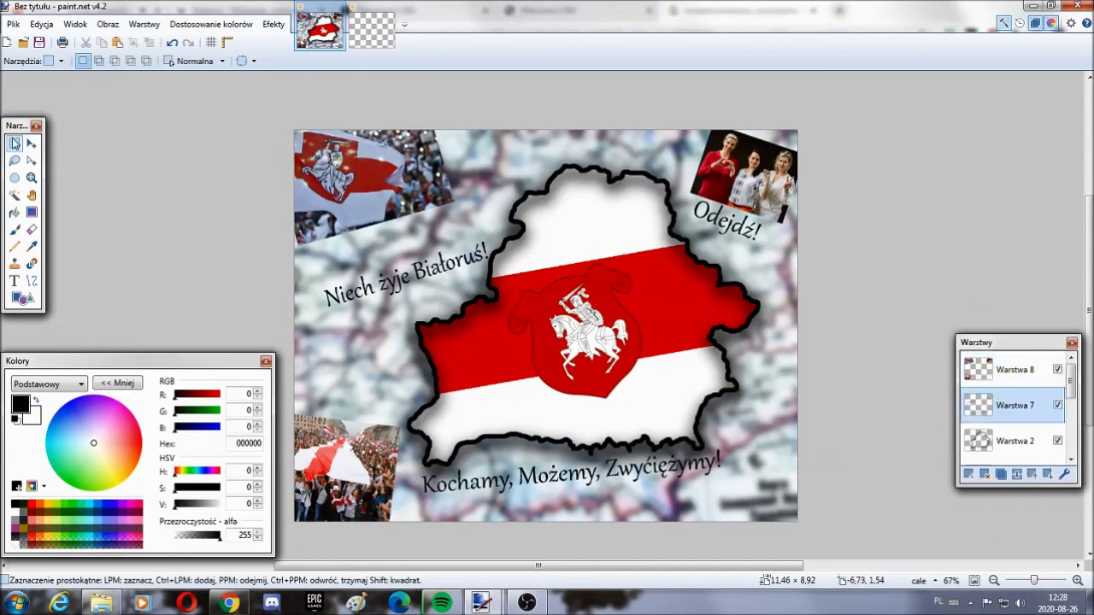
pyautogui.moveTo(421, 431); pyautogui.dragTo(739, 501)
pyautogui.press('Delete')
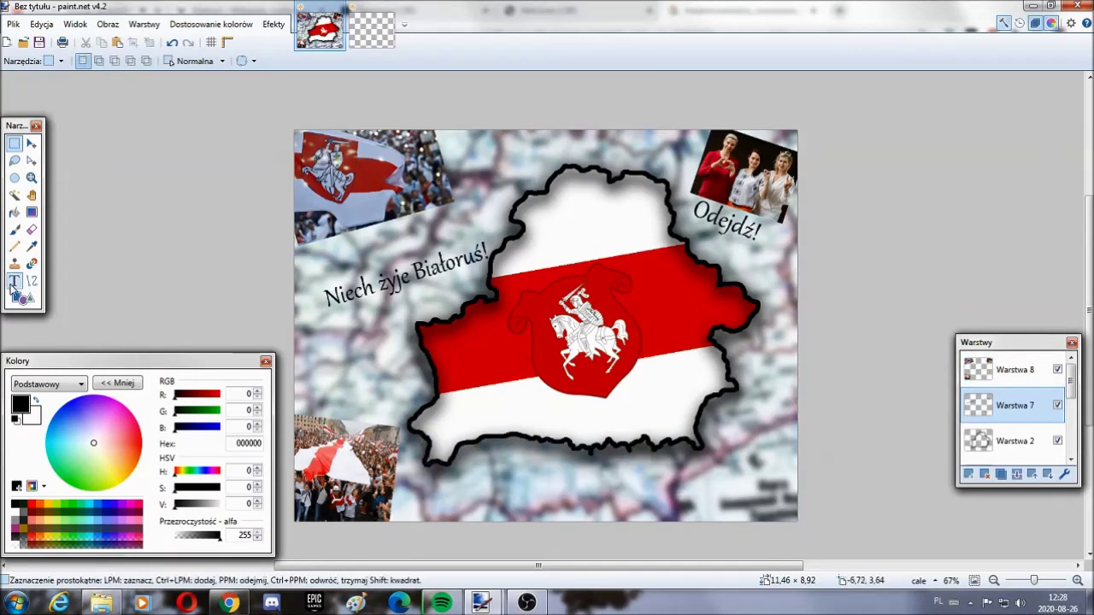
# Add the text "Kochamy, Możemy, Zwyciężymy!" below the map, shifted towards the lower-right corner and rotated about 3.5°.
pyautogui.press('t')
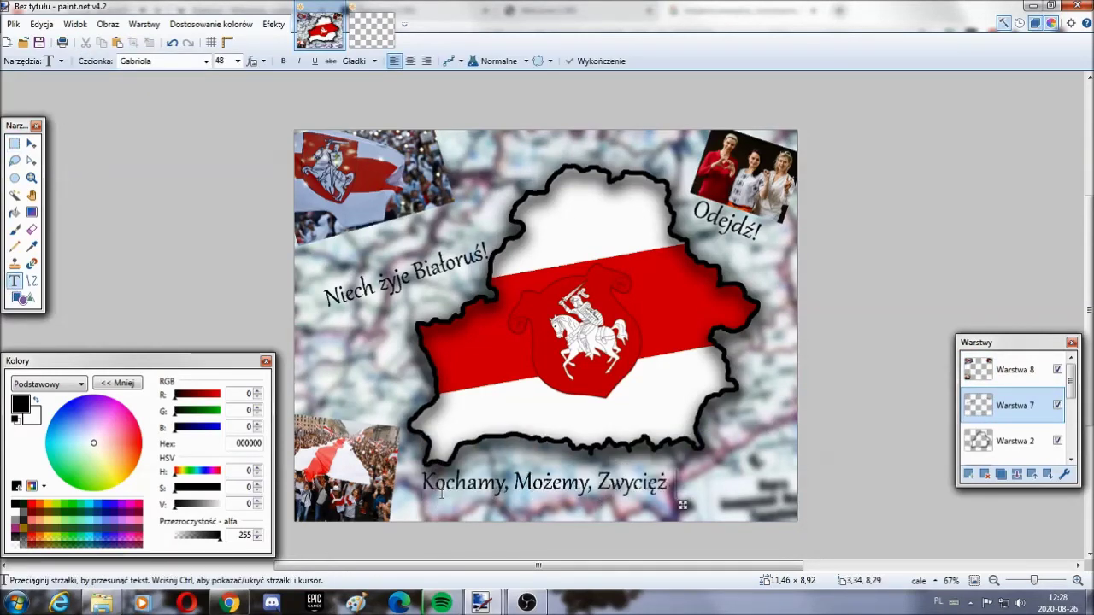
pyautogui.moveTo(715, 507); pyautogui.dragTo(723, 506)
pyautogui.click(14, 144)
pyautogui.moveTo(422, 462)
pyautogui.mouseDown()
pyautogui.moveTo(733, 503)
pyautogui.moveTo(701, 484)
pyautogui.moveTo(816, 492)
pyautogui.mouseUp()
pyautogui.click(32, 143)
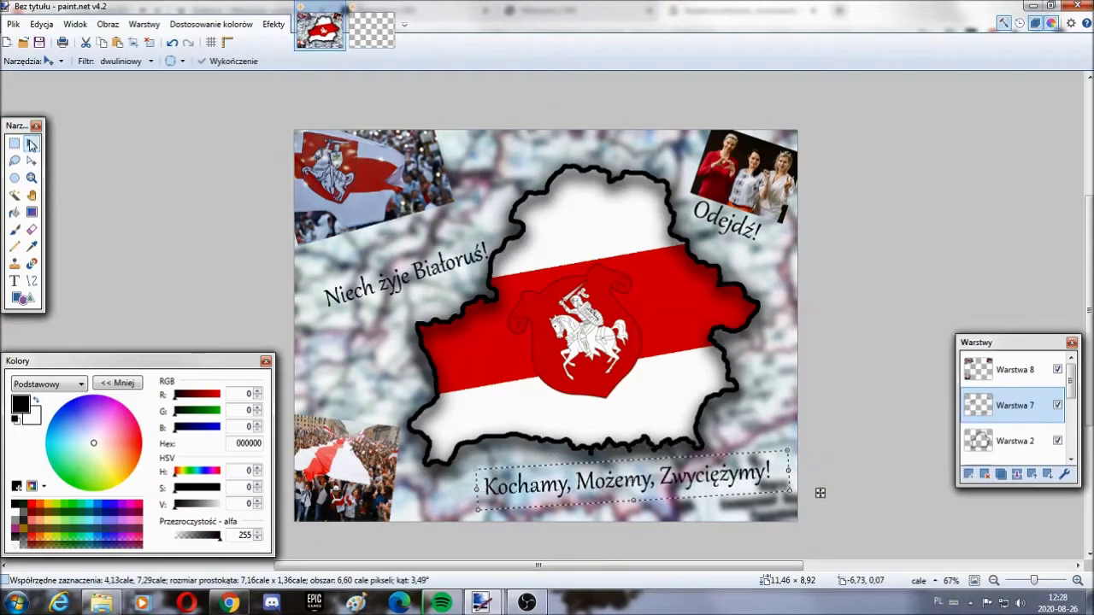
pyautogui.press('s')
# Examine the placement of the photos and texts around the map at several zoom levels.
pyautogui.click(998, 581)
pyautogui.click(998, 581)
pyautogui.click(999, 581)
pyautogui.click(998, 580)
pyautogui.click(1078, 581)
pyautogui.click(1078, 580)
pyautogui.click(1078, 580)
pyautogui.click(1079, 580)
pyautogui.click(994, 580)
pyautogui.click(993, 581)
# Apply the Glow effect with brightness -100 and contrast 100 to text layer Warstwa 7, and apply Glow to photo layer Warstwa 8.
pyautogui.moveTo(513, 228); pyautogui.dragTo(301, 236)
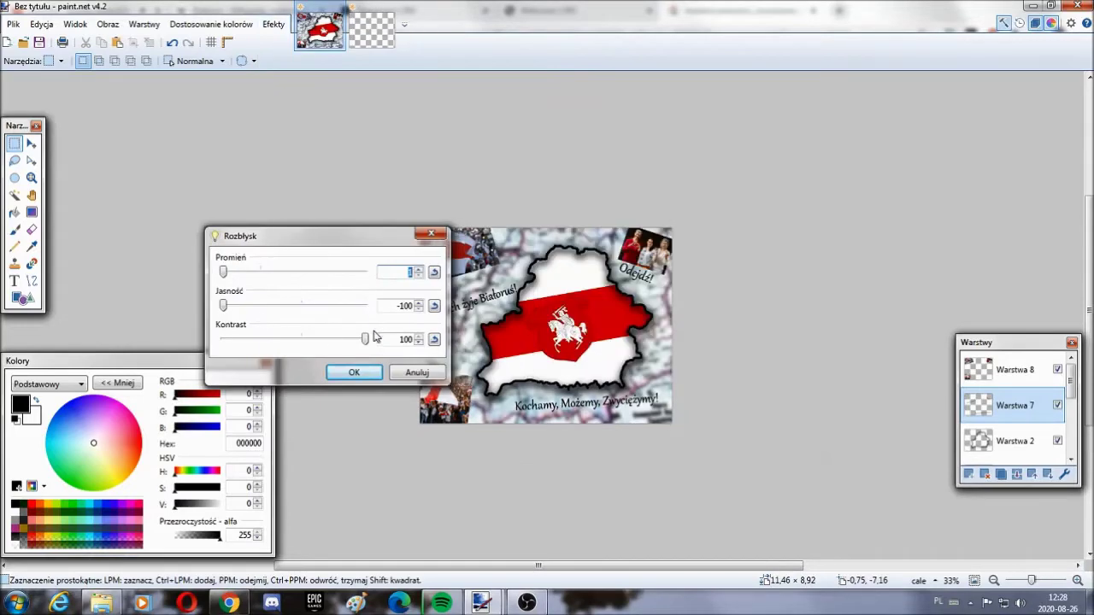
pyautogui.click(358, 374)
pyautogui.click(1015, 371)
pyautogui.click(271, 26)
pyautogui.moveTo(307, 77)
pyautogui.click(478, 83)
pyautogui.moveTo(511, 223); pyautogui.dragTo(183, 197)
pyautogui.click(244, 335)
# Apply a slight Gaussian blur to the photos on Warstwa 8.
pyautogui.click(274, 24)
pyautogui.moveTo(305, 120)
pyautogui.click(462, 197)
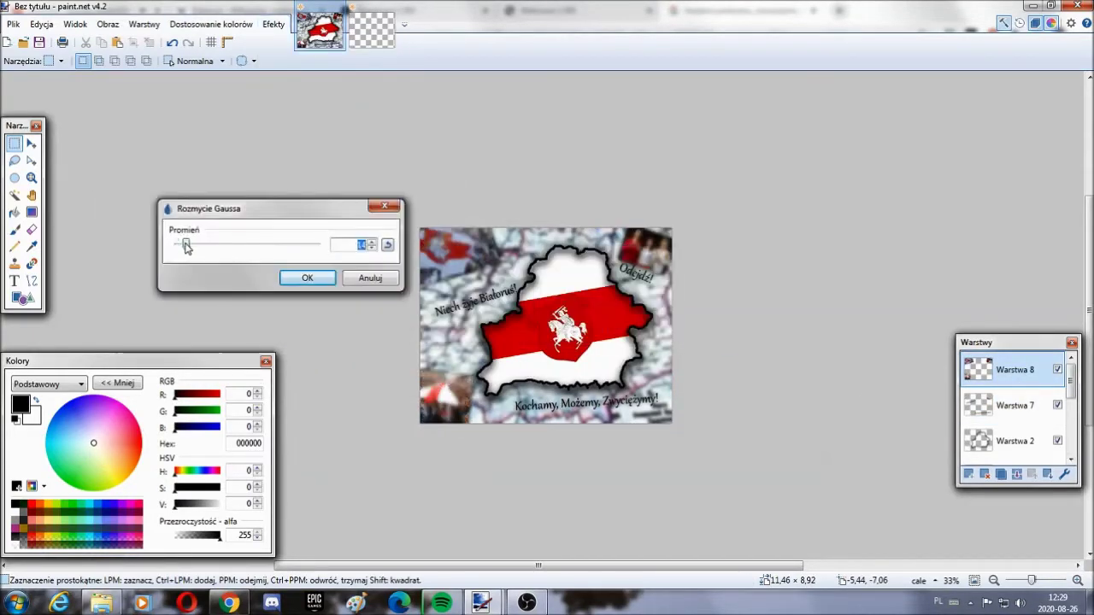
pyautogui.click(324, 282)
pyautogui.click(994, 582)
pyautogui.click(994, 582)
pyautogui.click(1078, 582)
pyautogui.click(1077, 582)
pyautogui.click(1077, 582)
pyautogui.click(1077, 583)
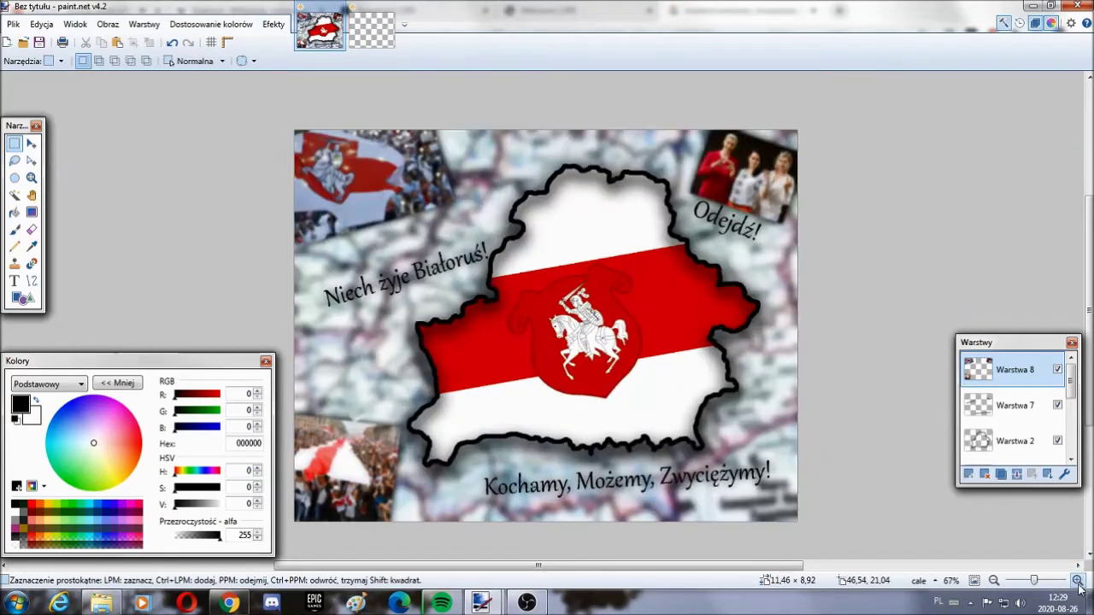